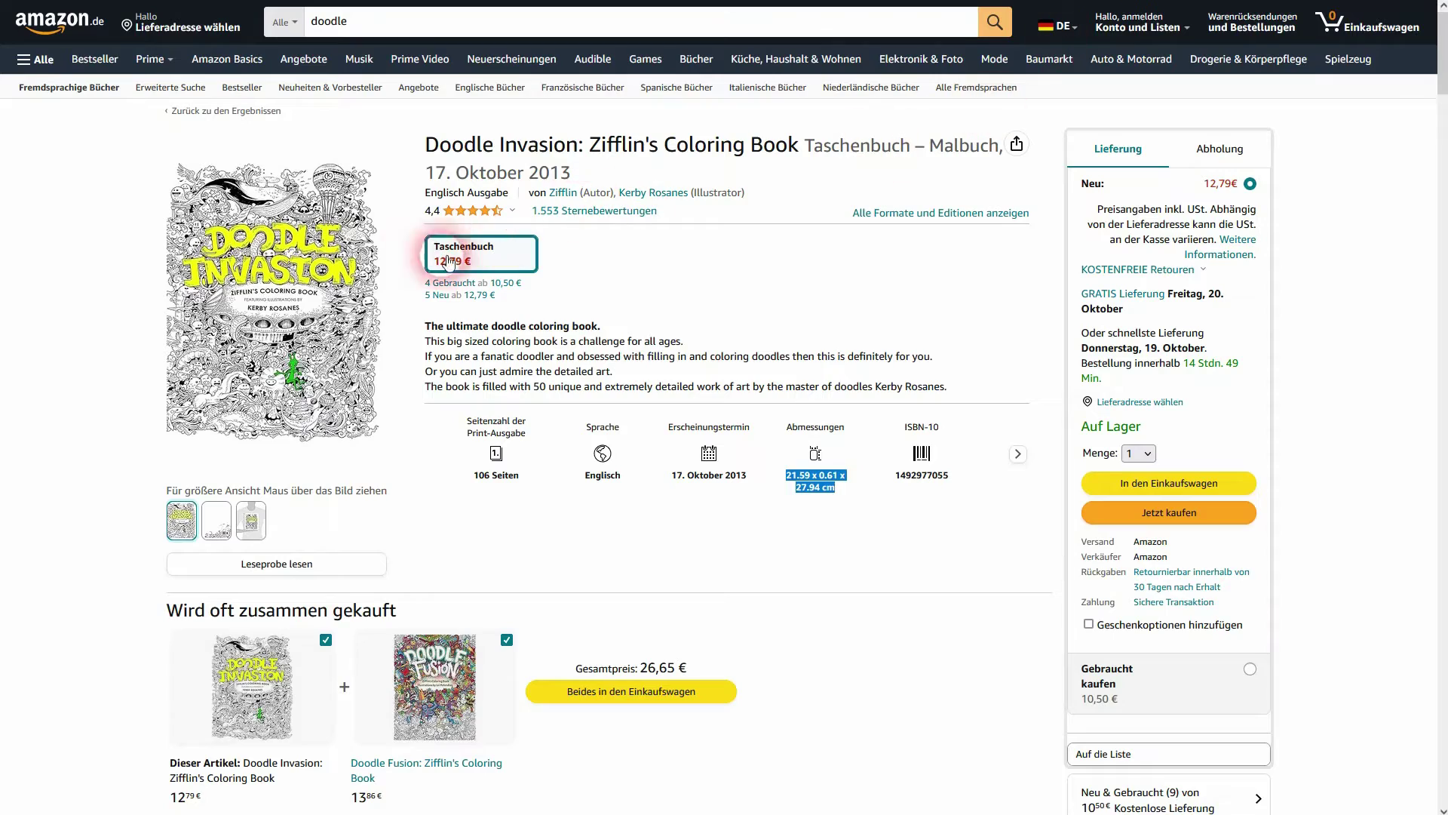
Select the Doodle Invasion book's 21.59 x 0.61 x 27.94 cm dimensions on Amazon, then return to Discord
mouse_move(388, 317)
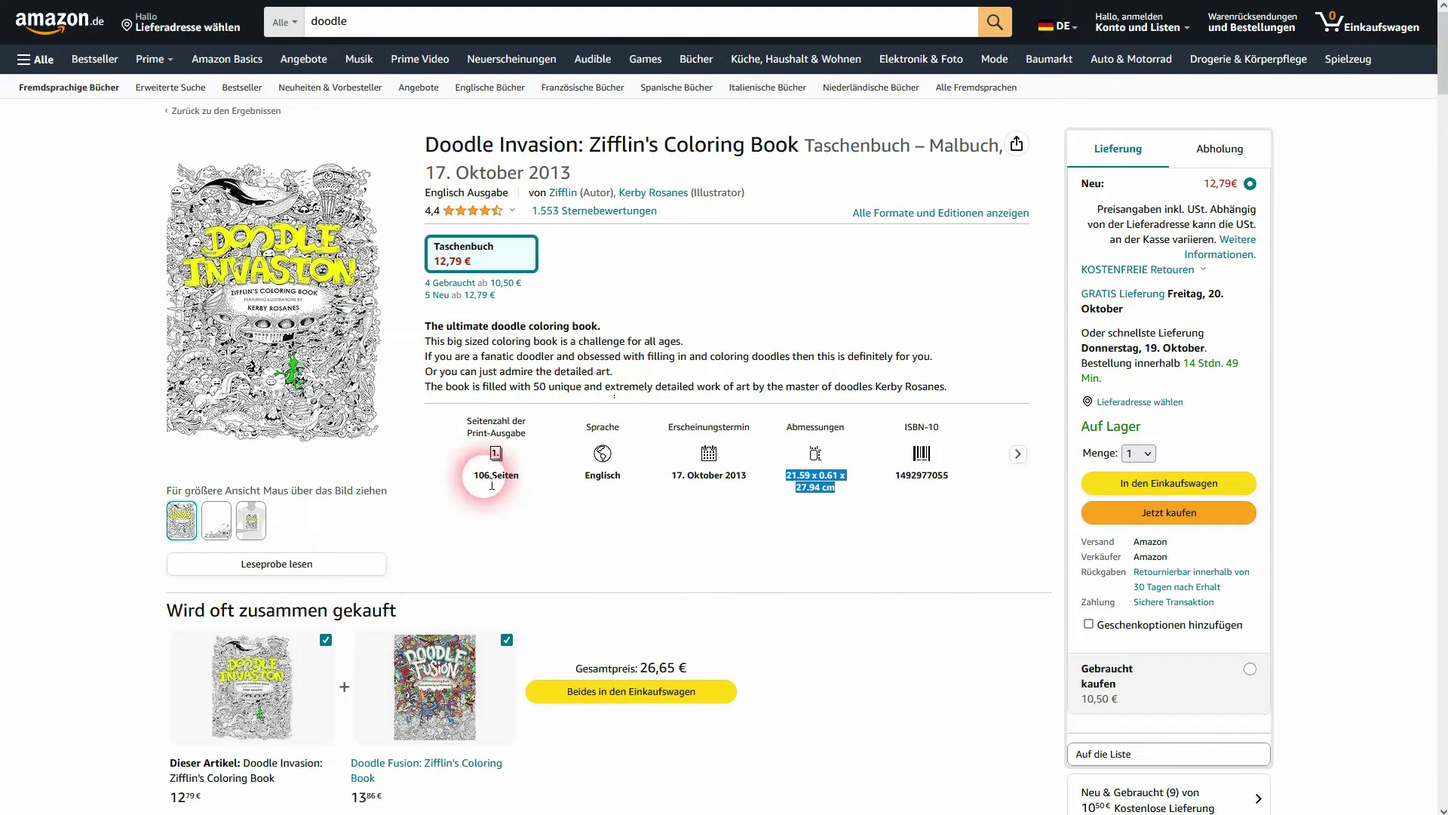
drag(472, 474, 520, 475)
drag(785, 498, 856, 498)
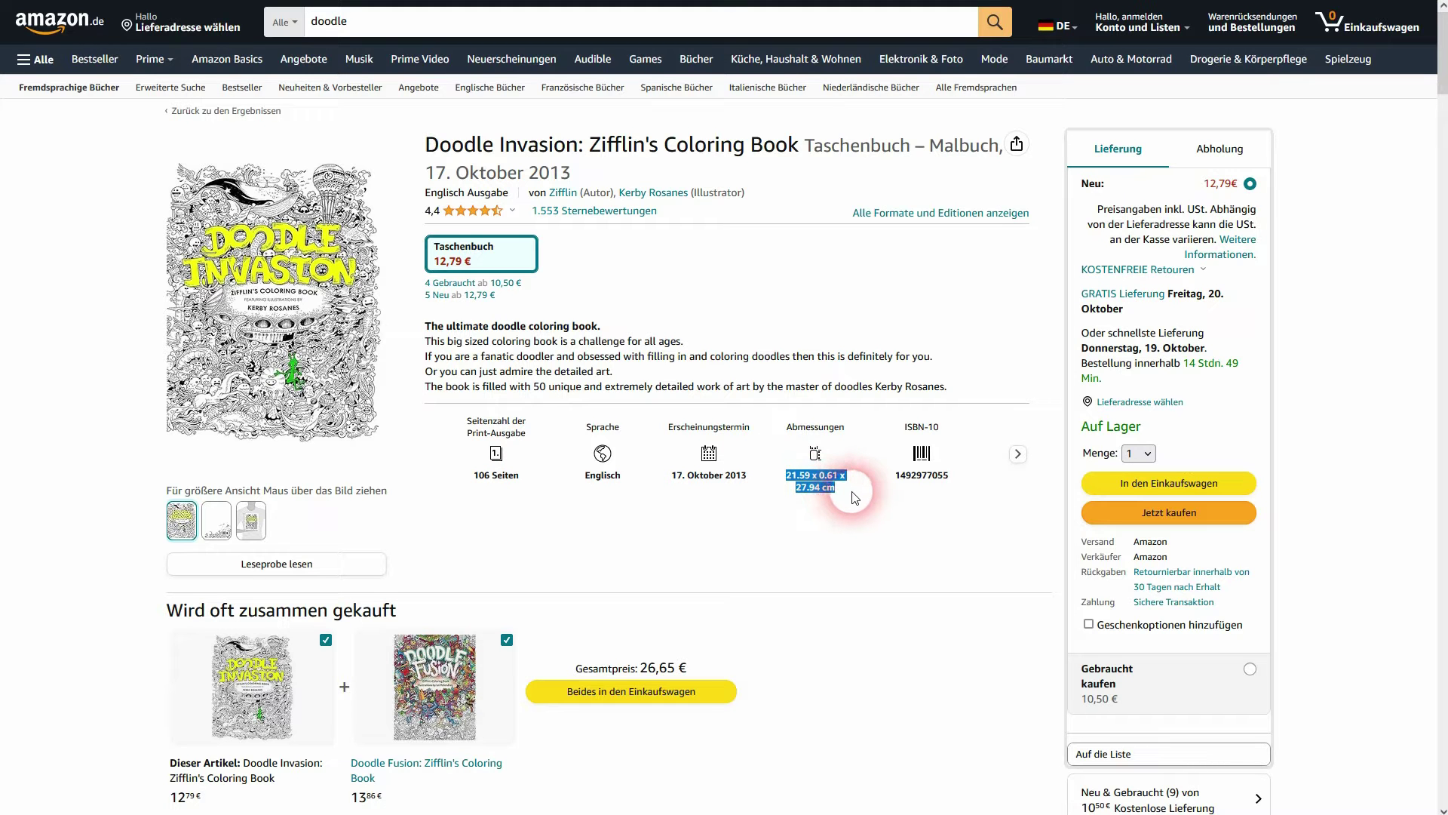
key(alt+Tab)
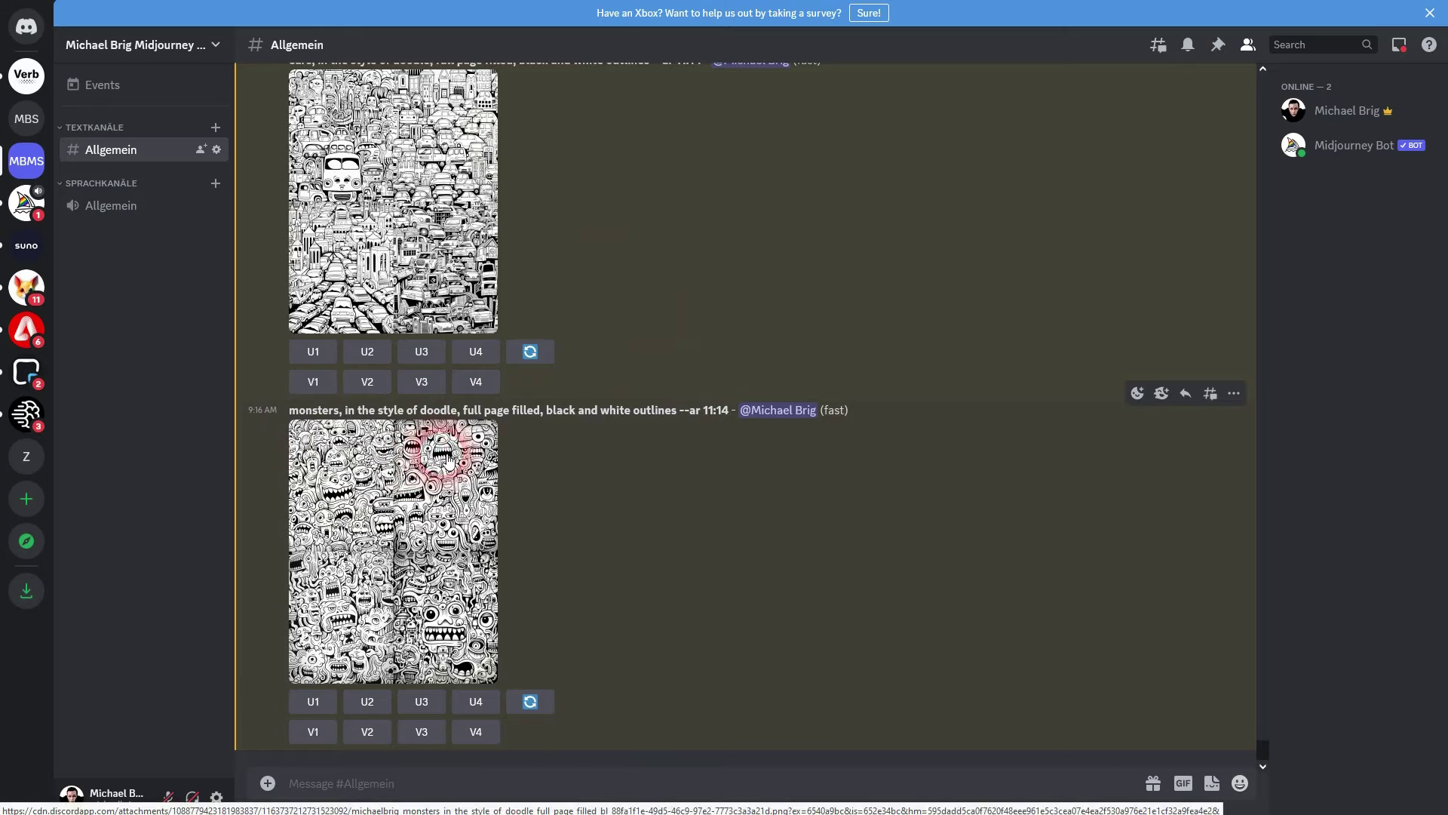
scroll(443, 457, up, 4)
scroll(443, 458, up, 8)
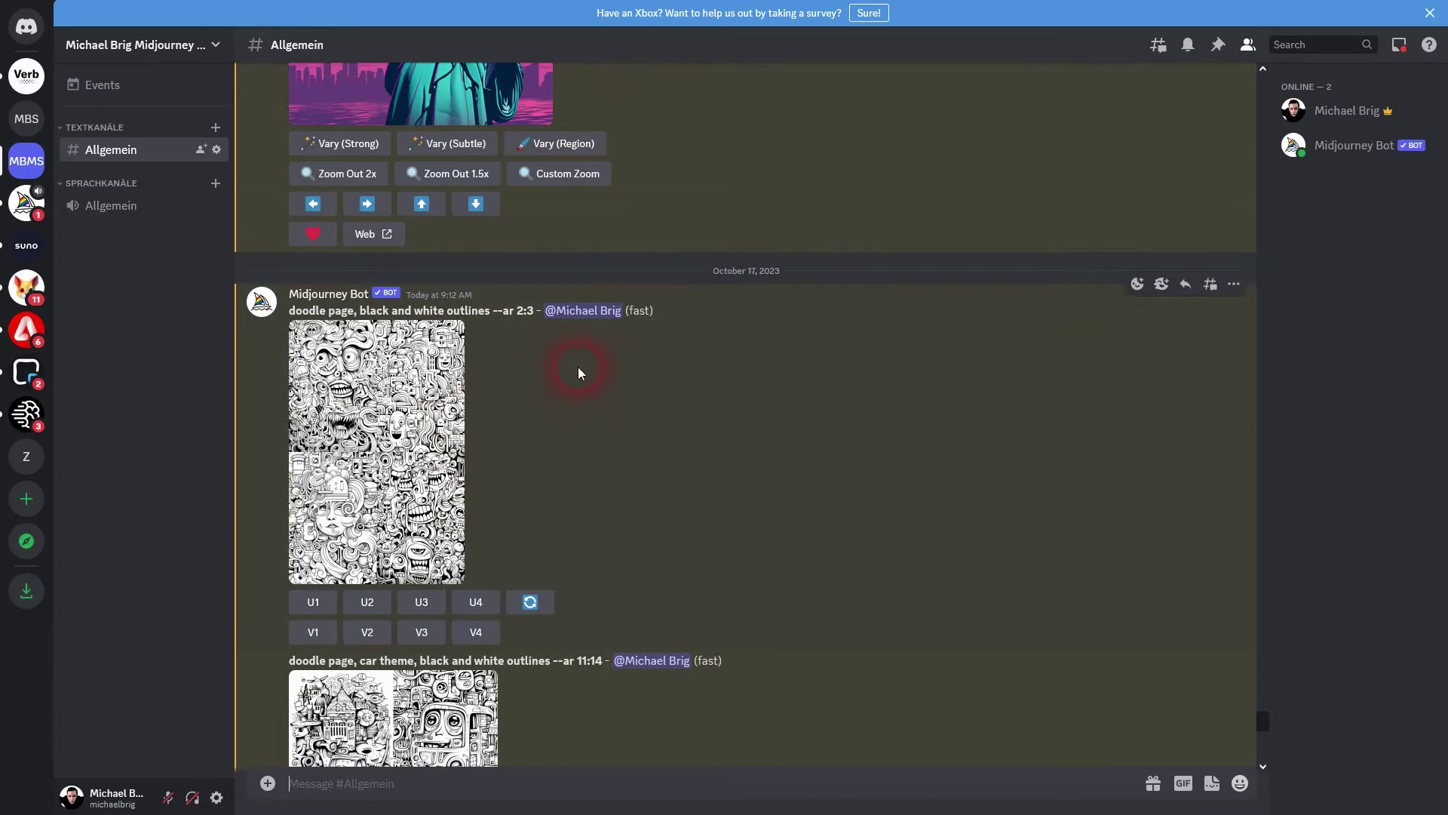
scroll(576, 366, down, 12)
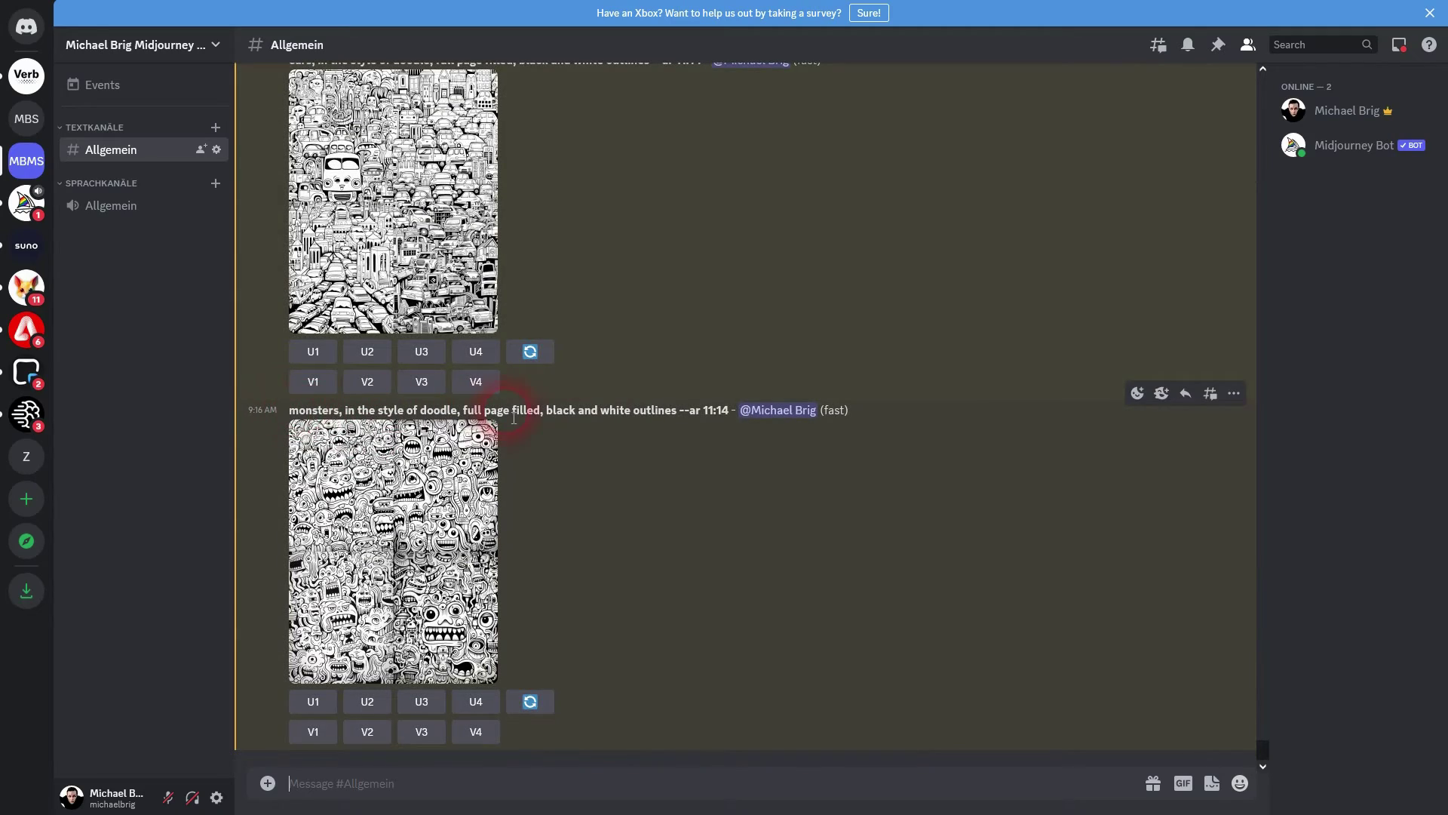
click(400, 509)
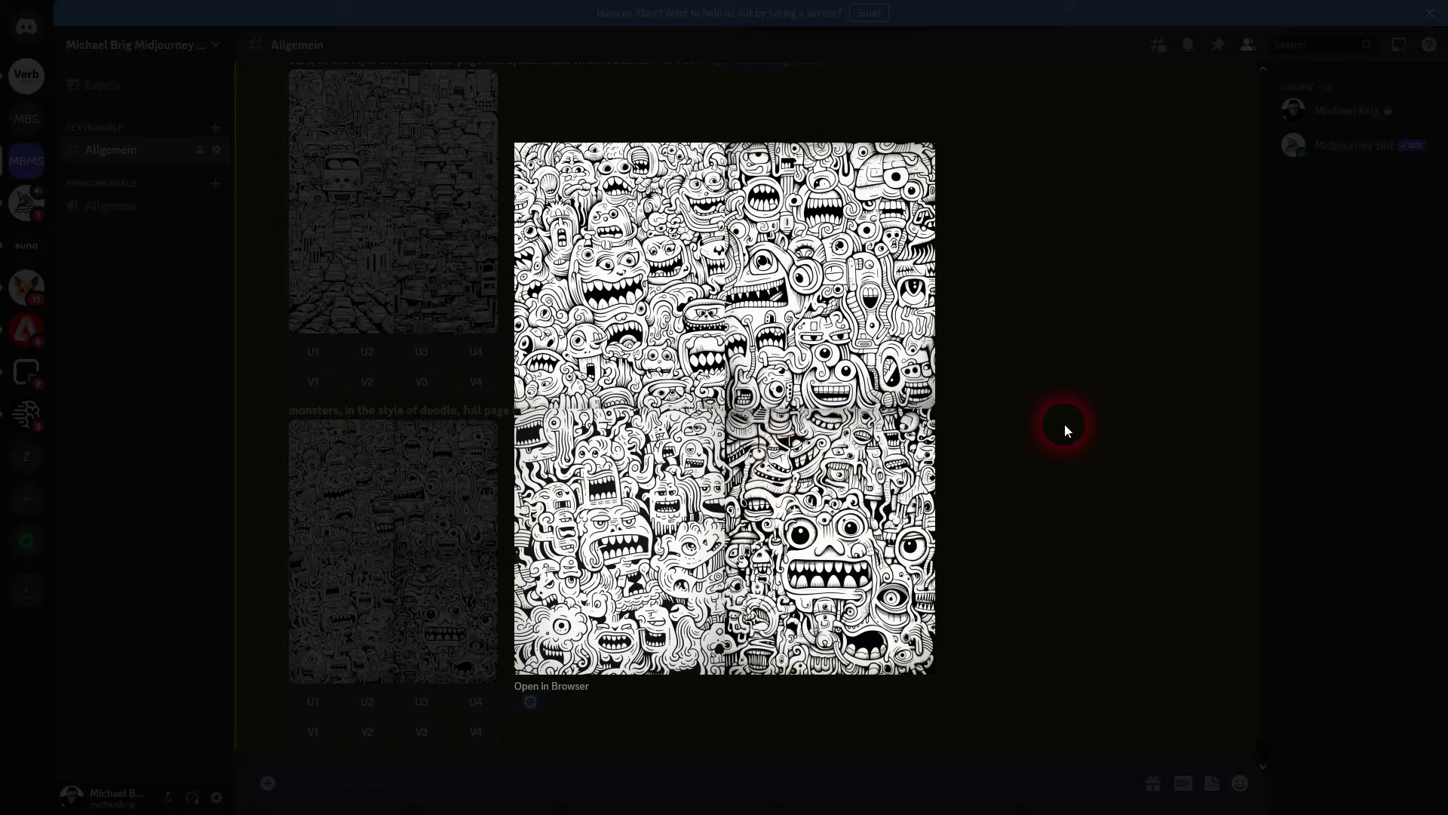
click(1064, 423)
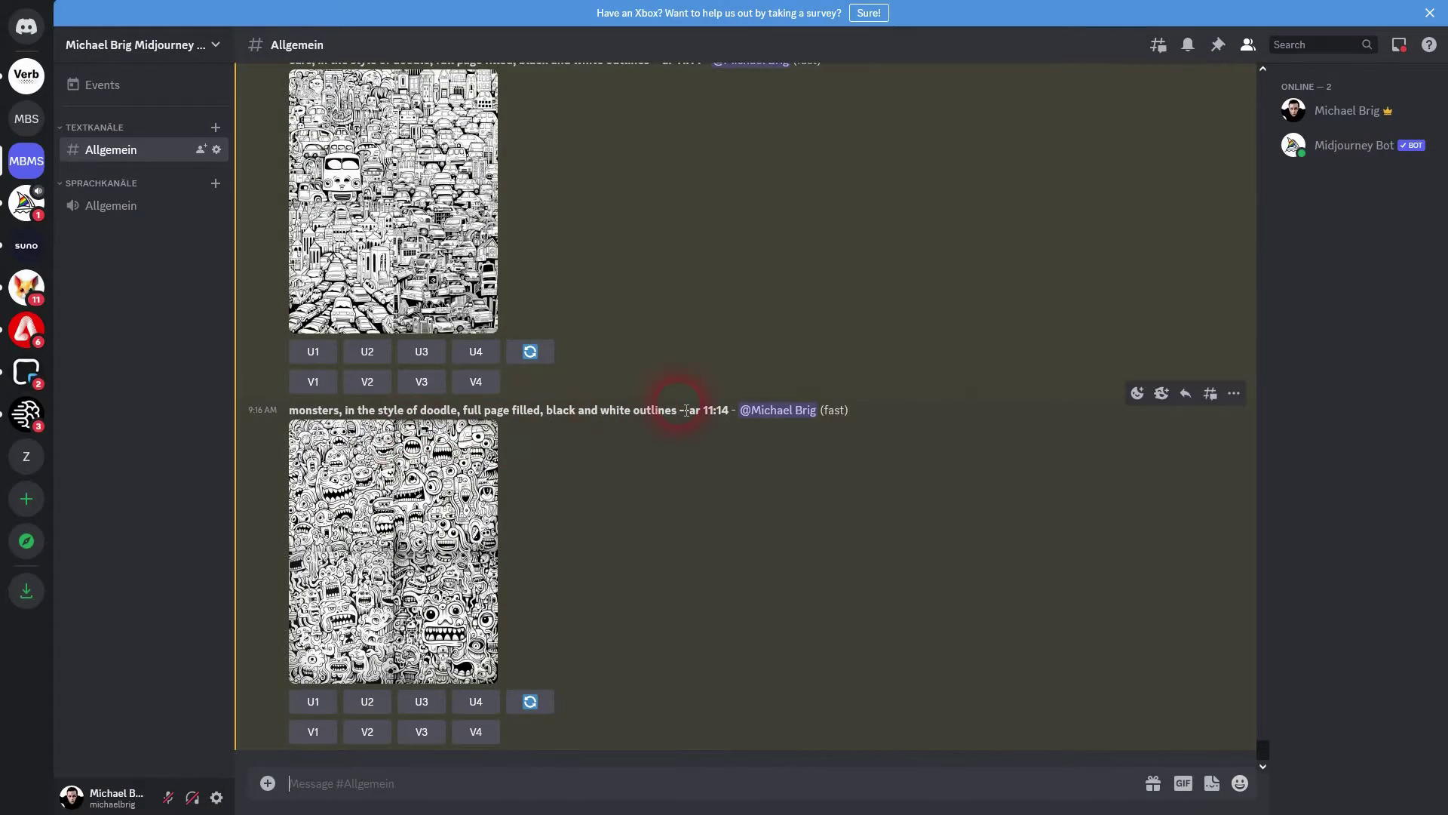
drag(694, 417, 735, 414)
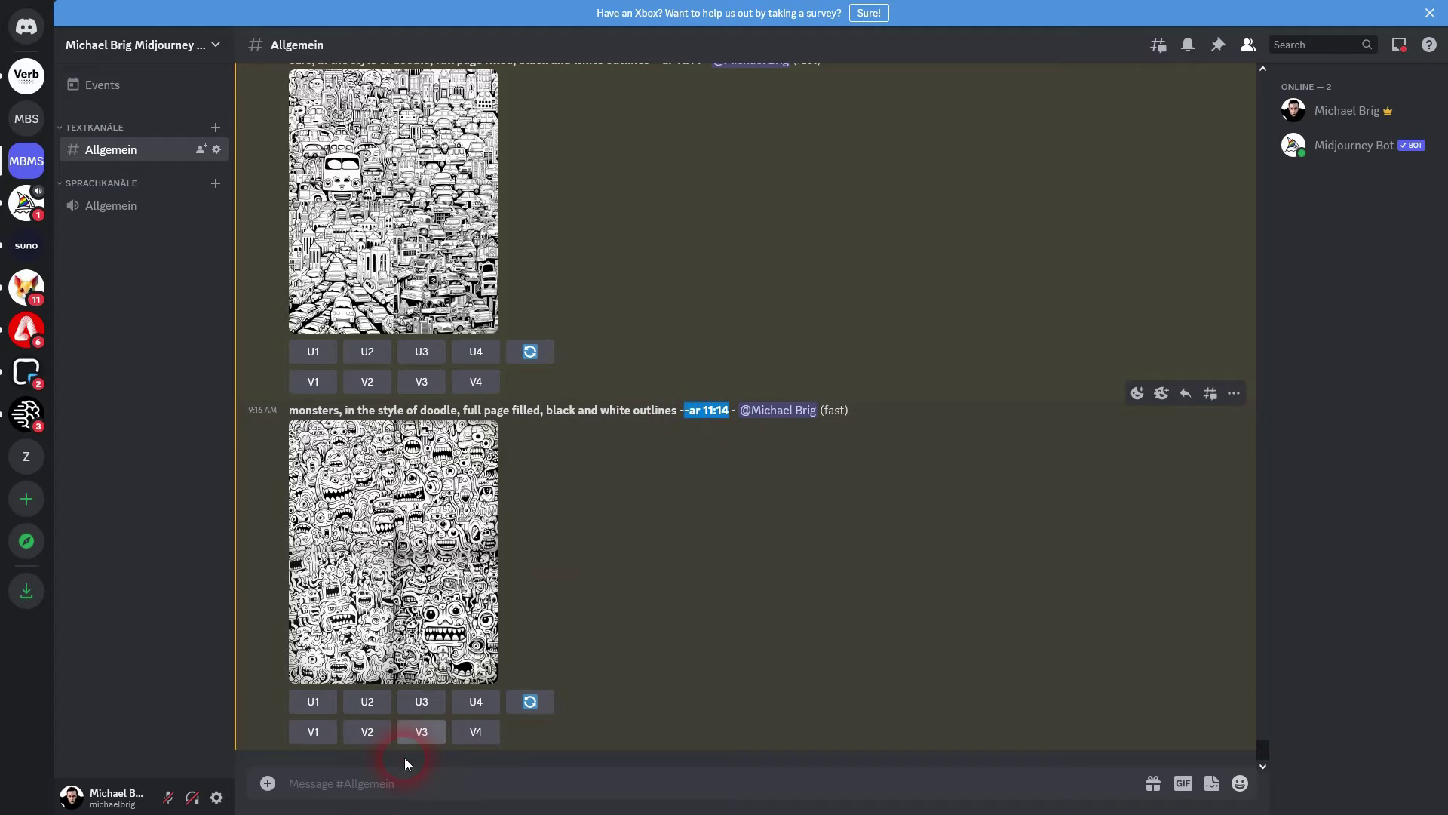
click(381, 766)
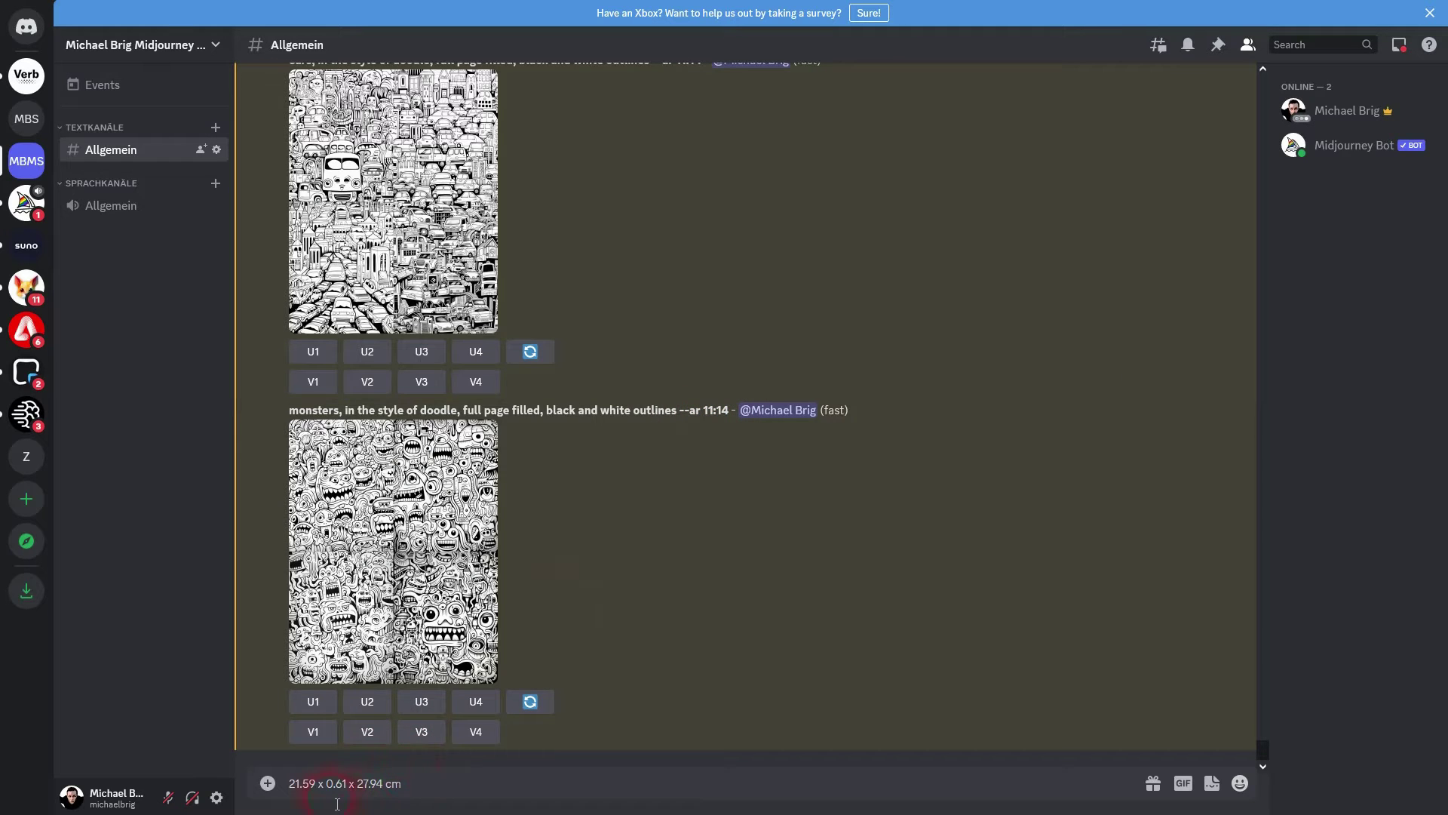
key(BackSpace)
drag(695, 409, 731, 410)
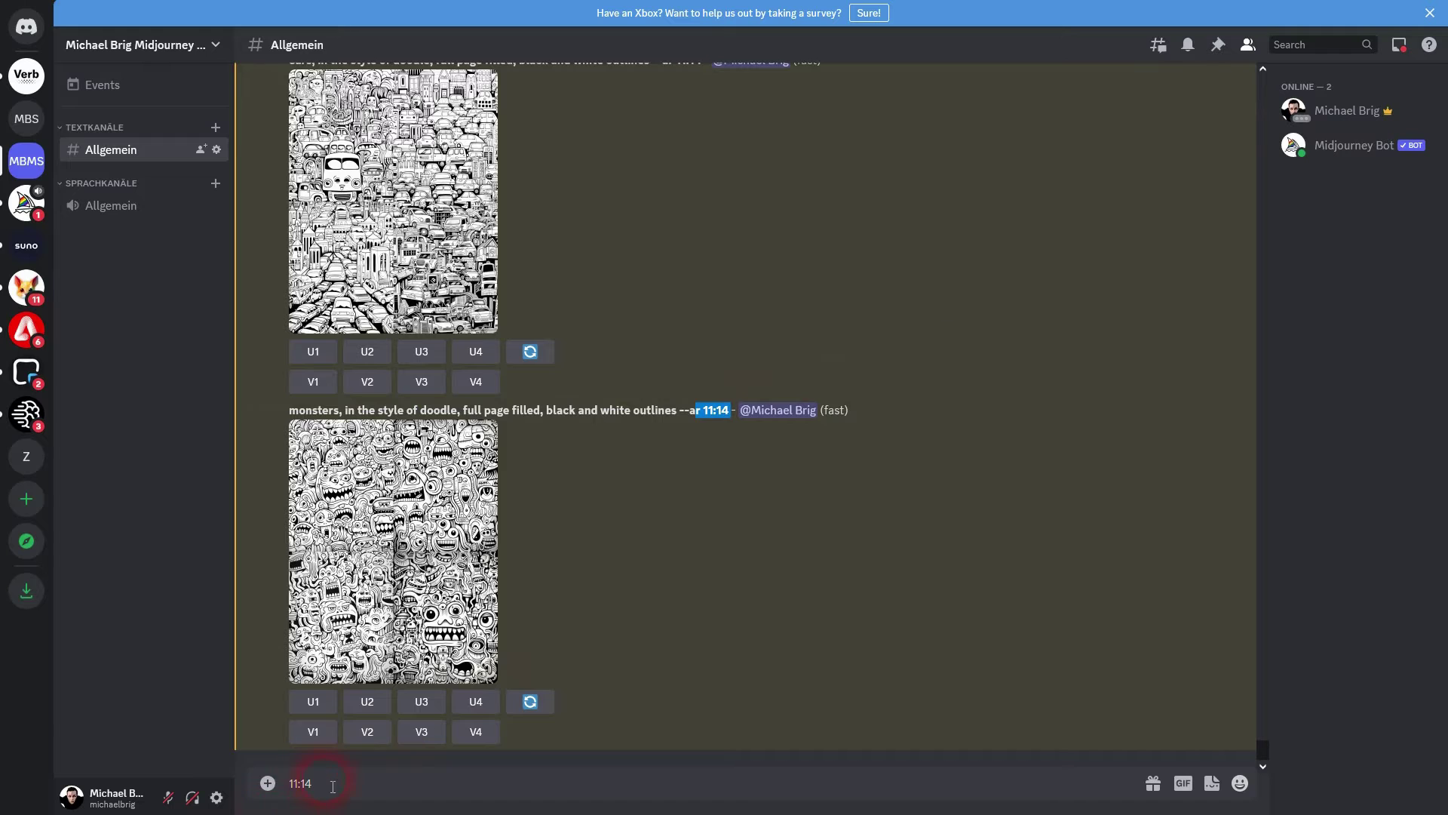
drag(333, 786, 286, 785)
key(BackSpace)
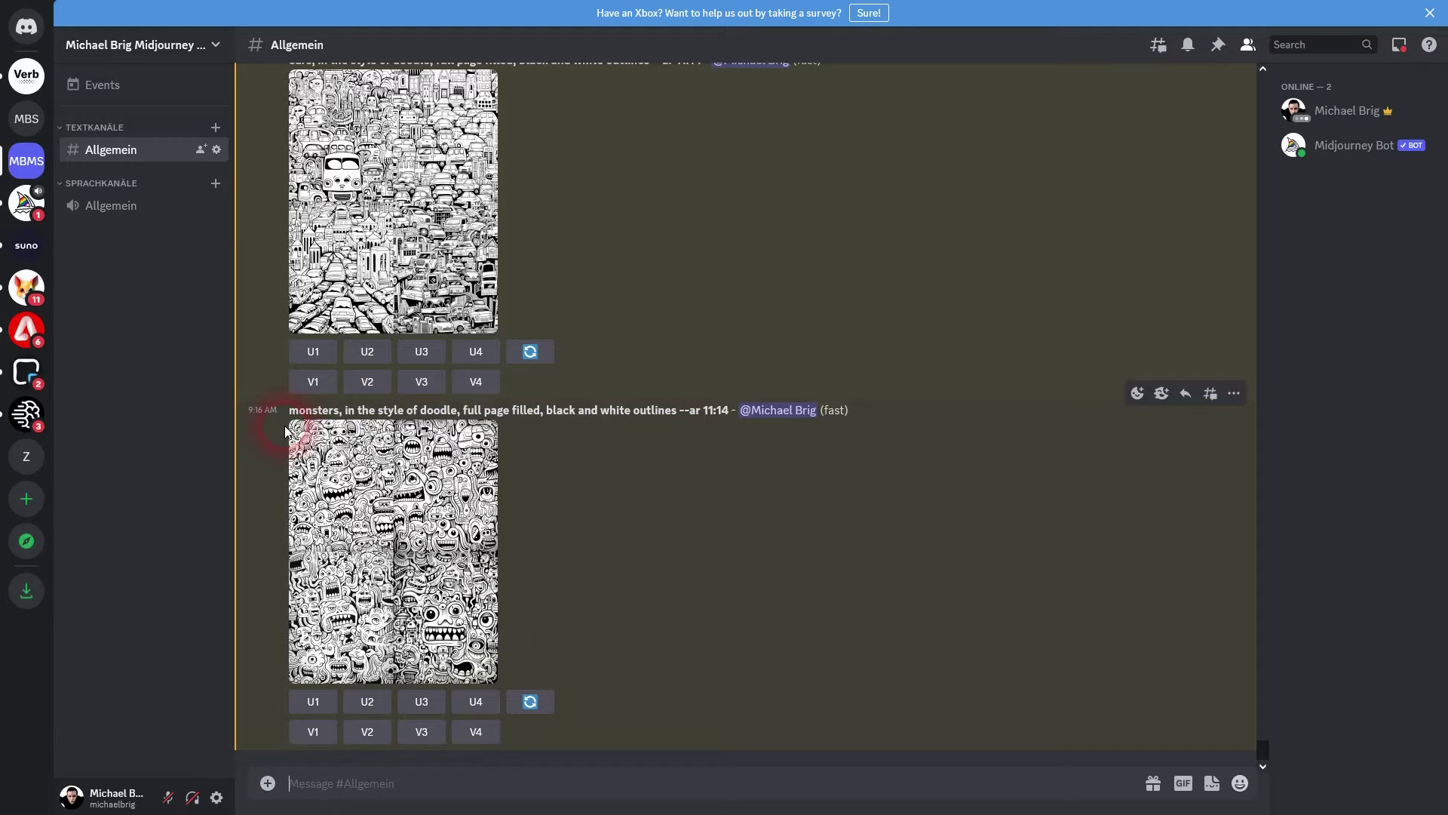
drag(285, 430, 736, 417)
key(ctrl+c)
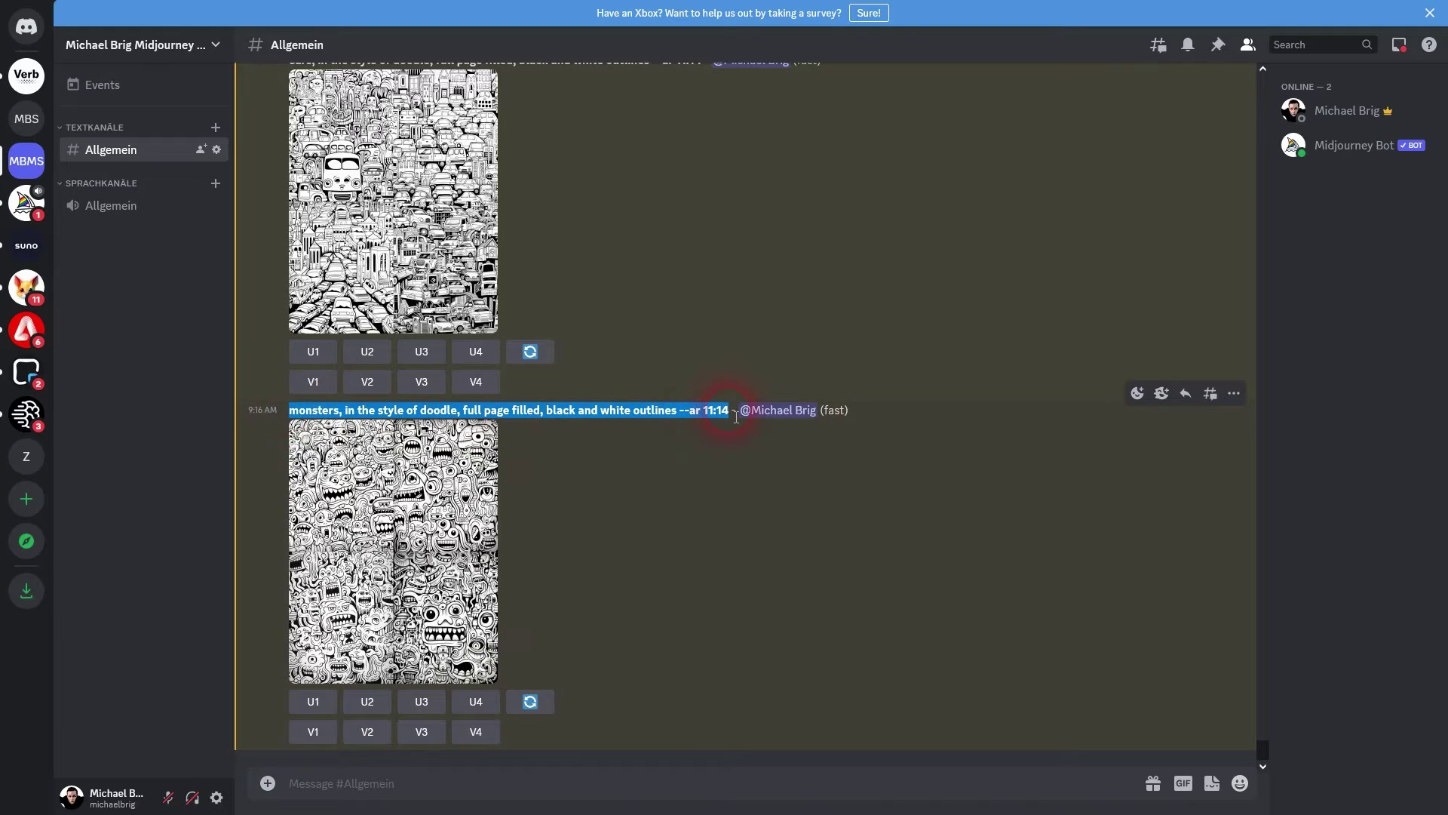
click(404, 802)
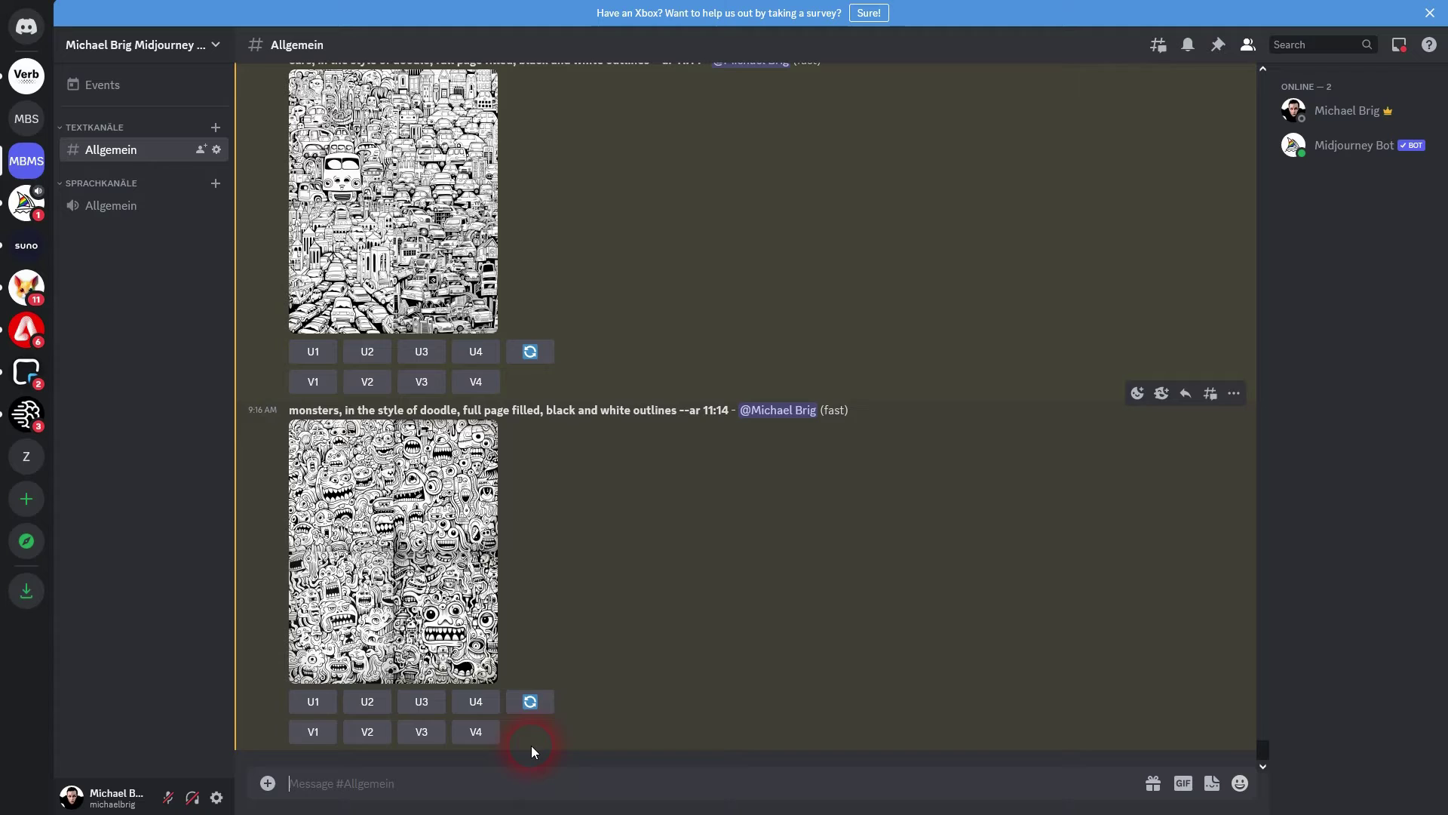
Submit the doodle coloring-page prompt with 'monsters' replaced by 'horses', keeping --ar 11:14
text(/ima)
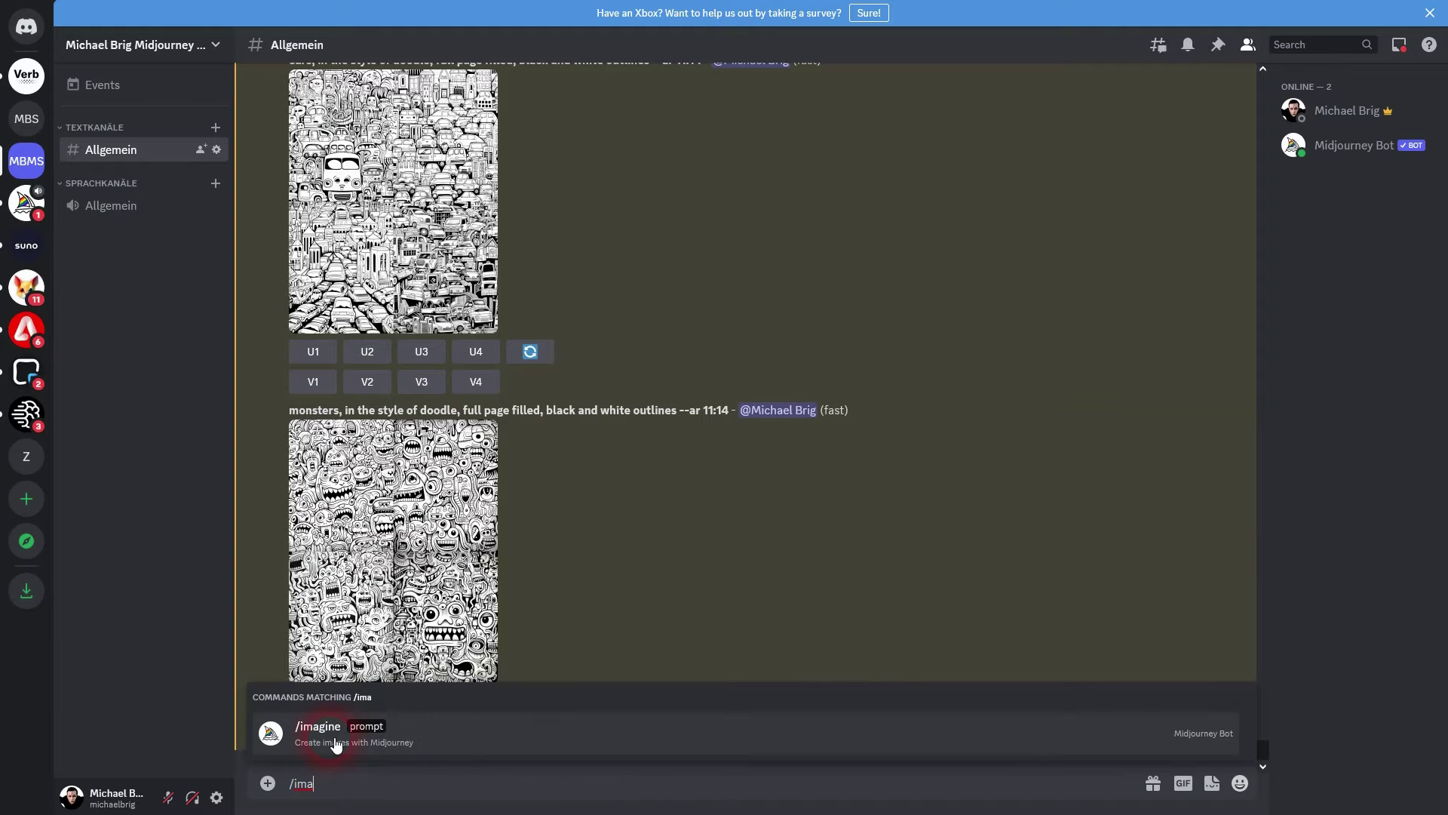
click(337, 735)
click(467, 796)
key(ctrl+v)
double_click(433, 791)
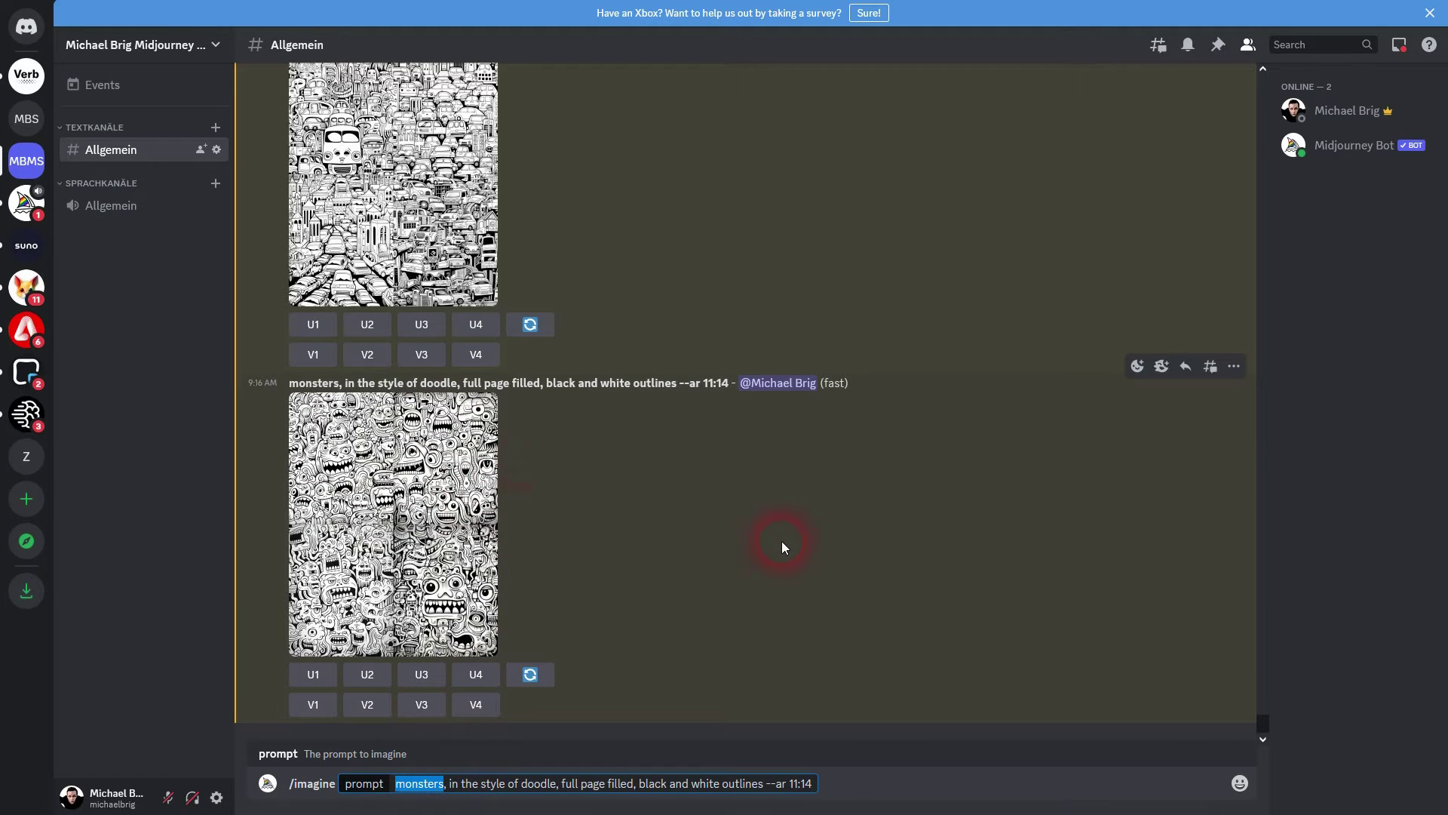
text(p)
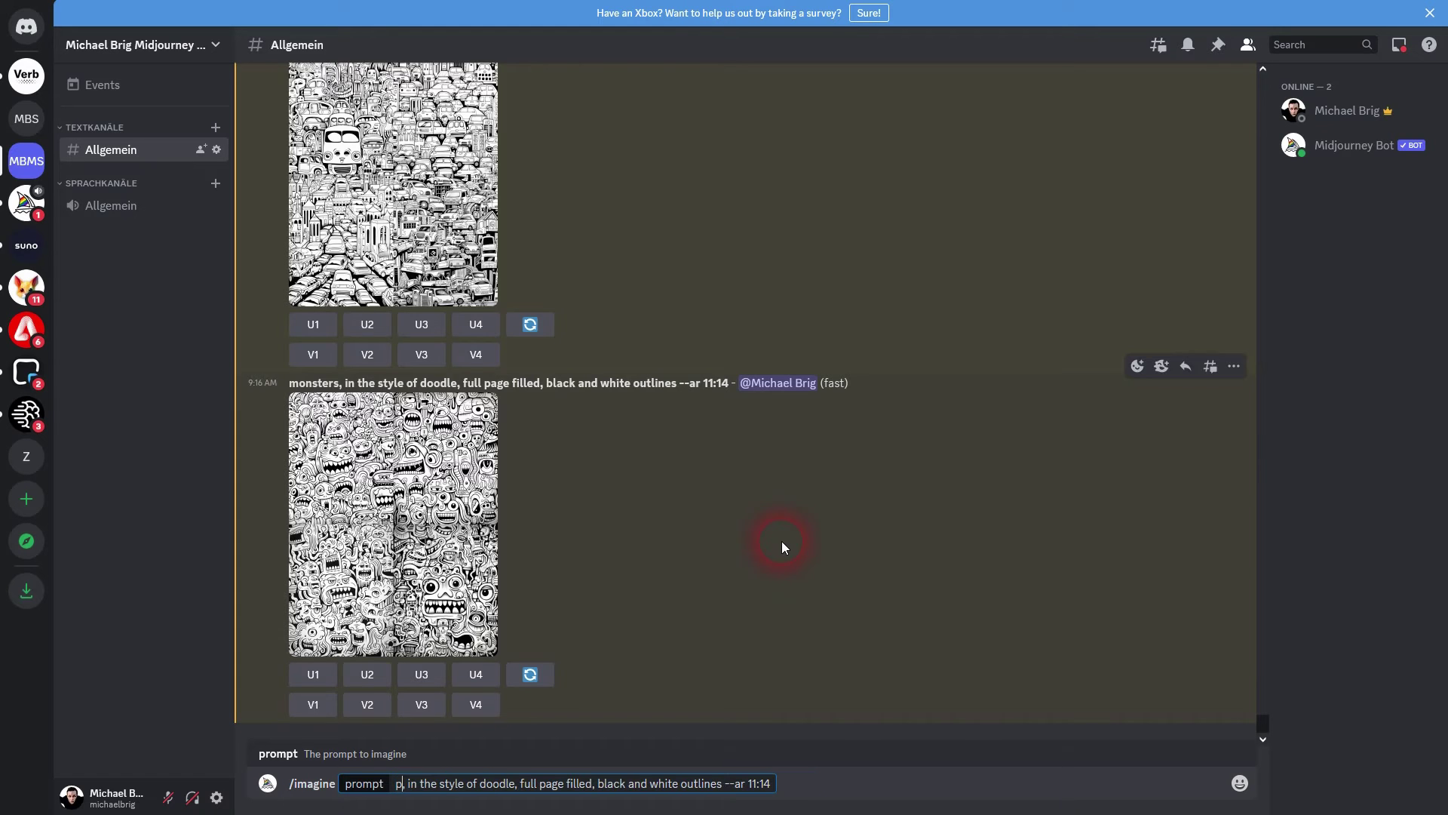
key(BackSpace)
text(horses)
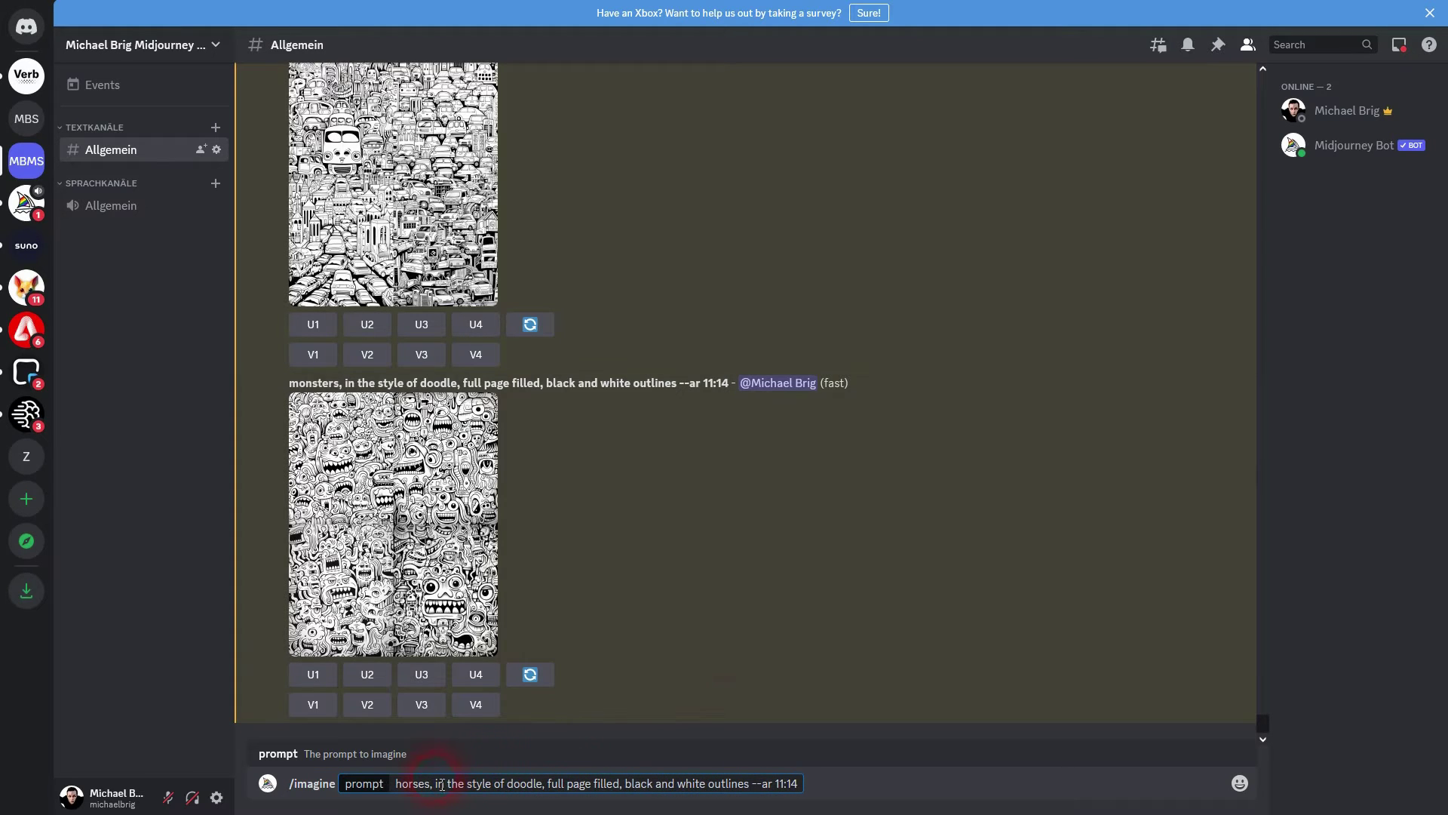
drag(479, 789, 749, 790)
click(646, 789)
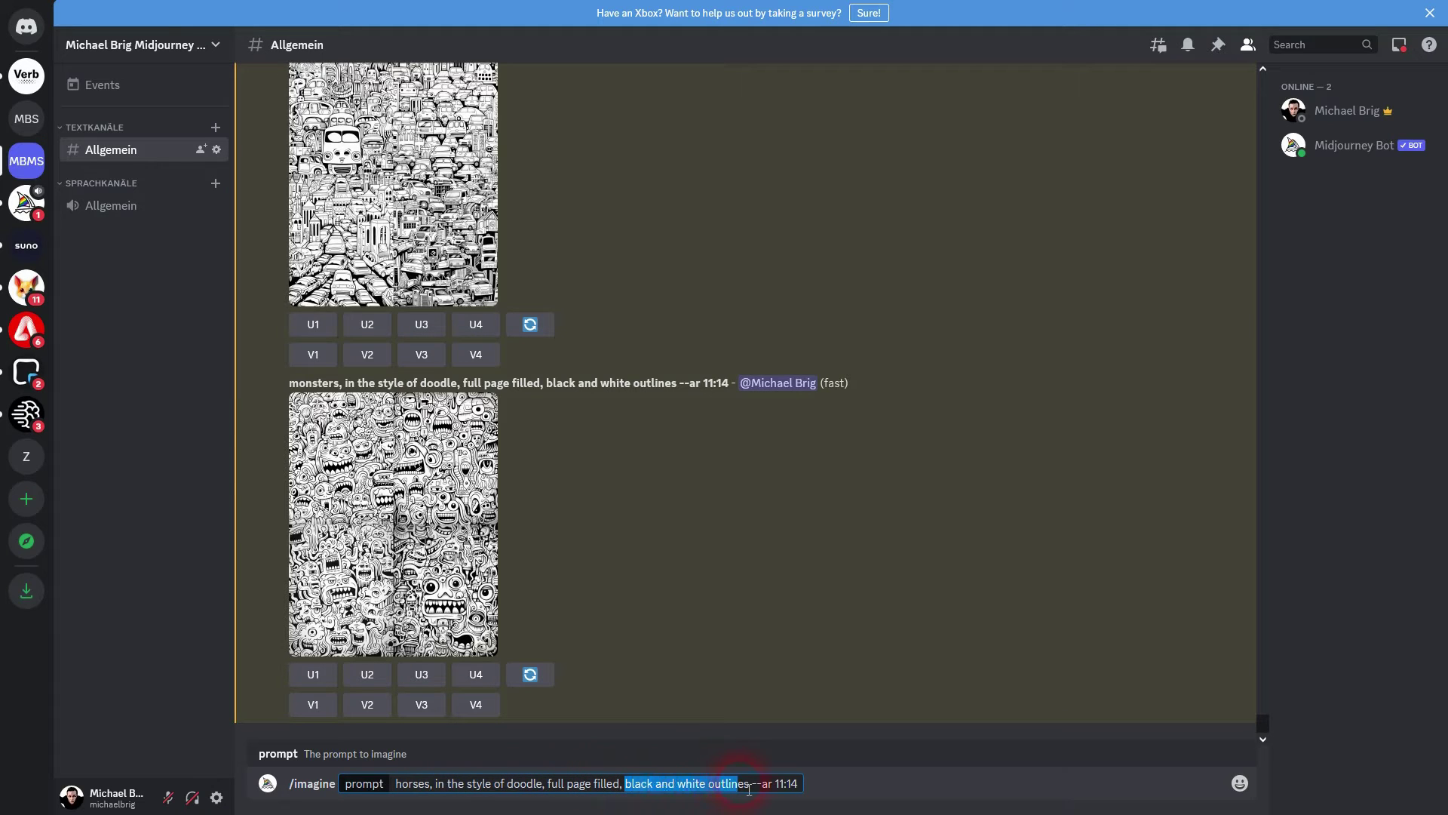
click(805, 788)
key(Return)
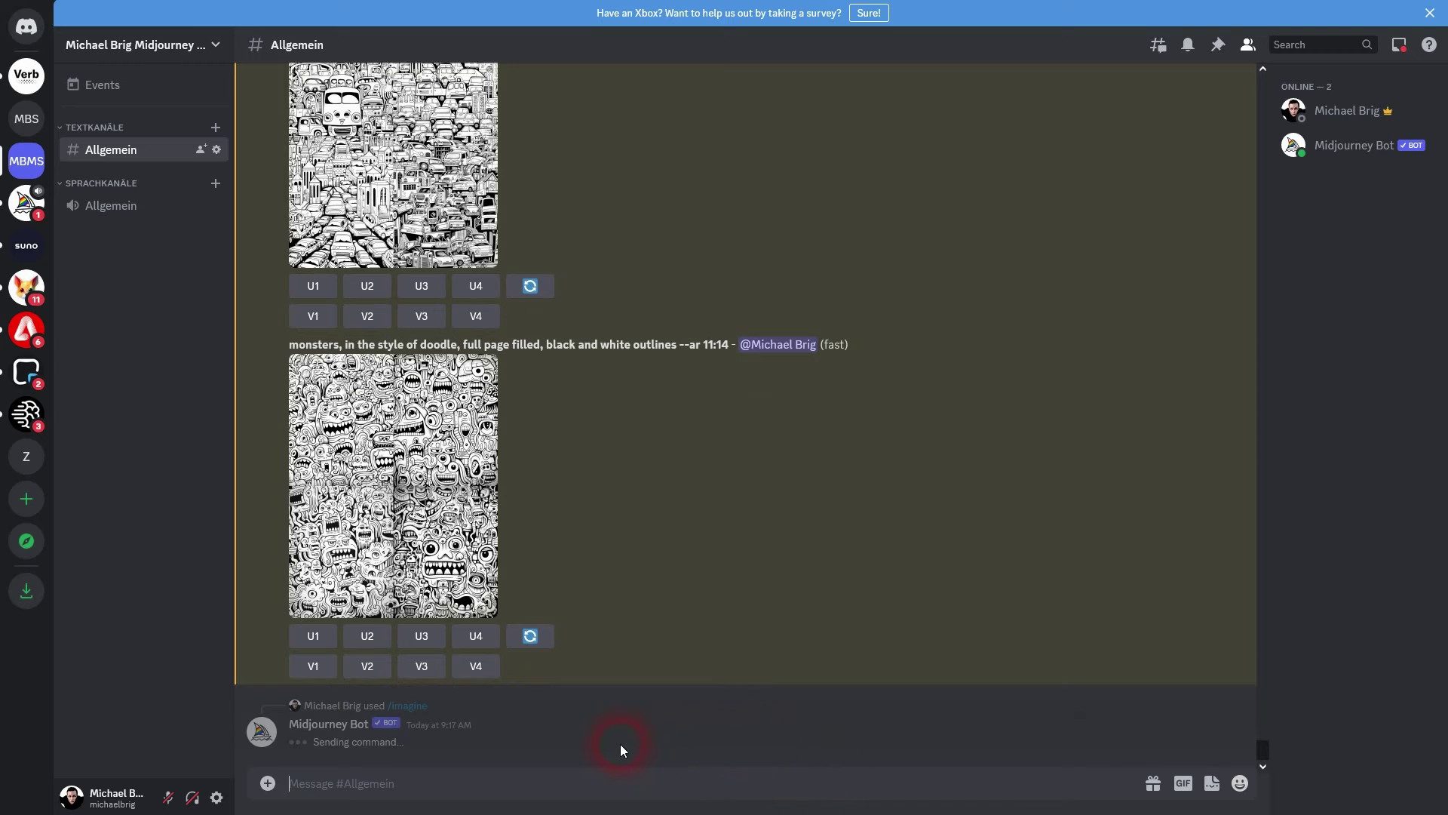
Submit the same /imagine doodle prompt again with 'animals' as the subject
text(/ima)
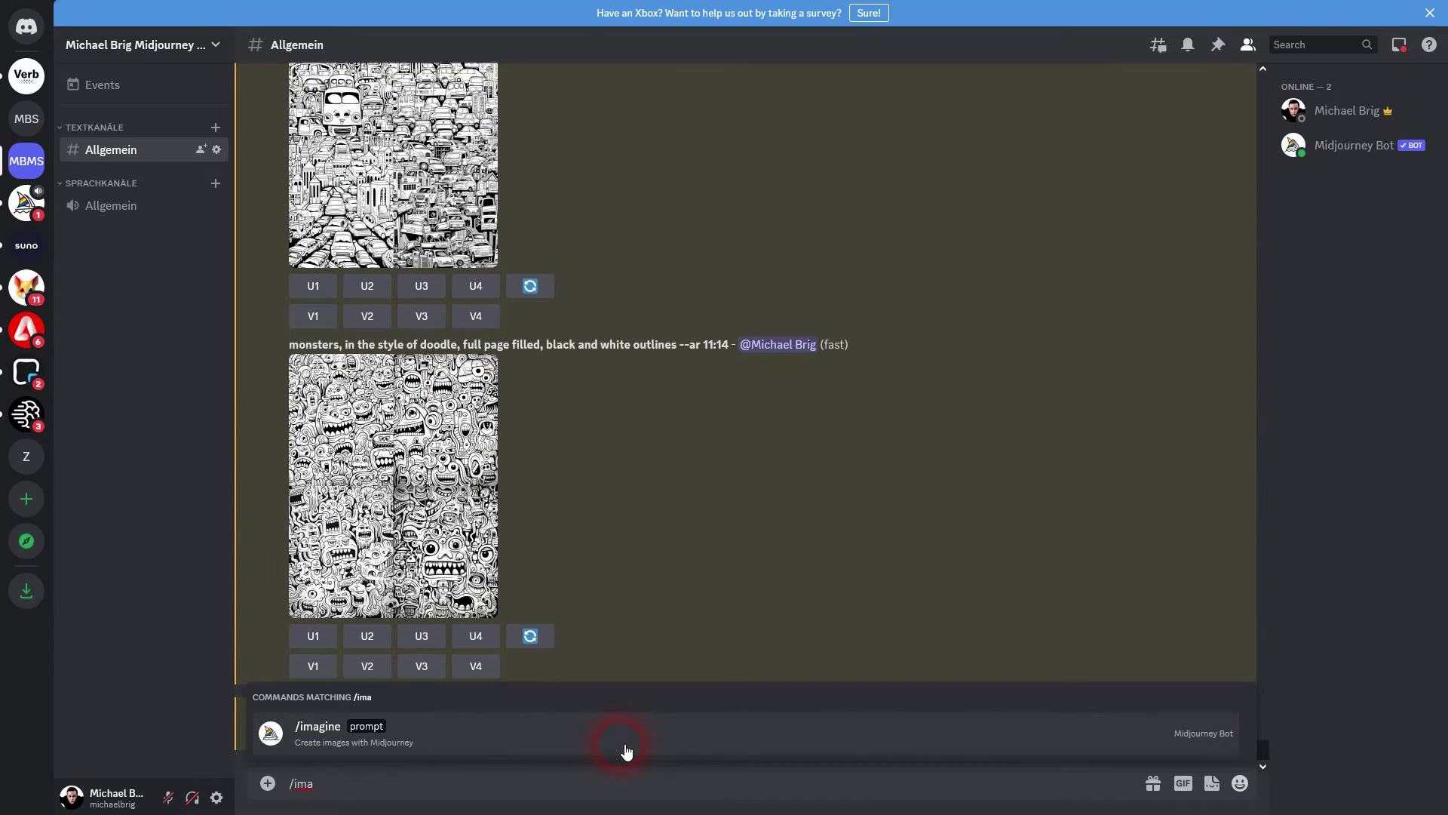
click(618, 754)
click(476, 789)
text(monsters, in the style of doodle, full page filled, black and white outlines --ar 11:14)
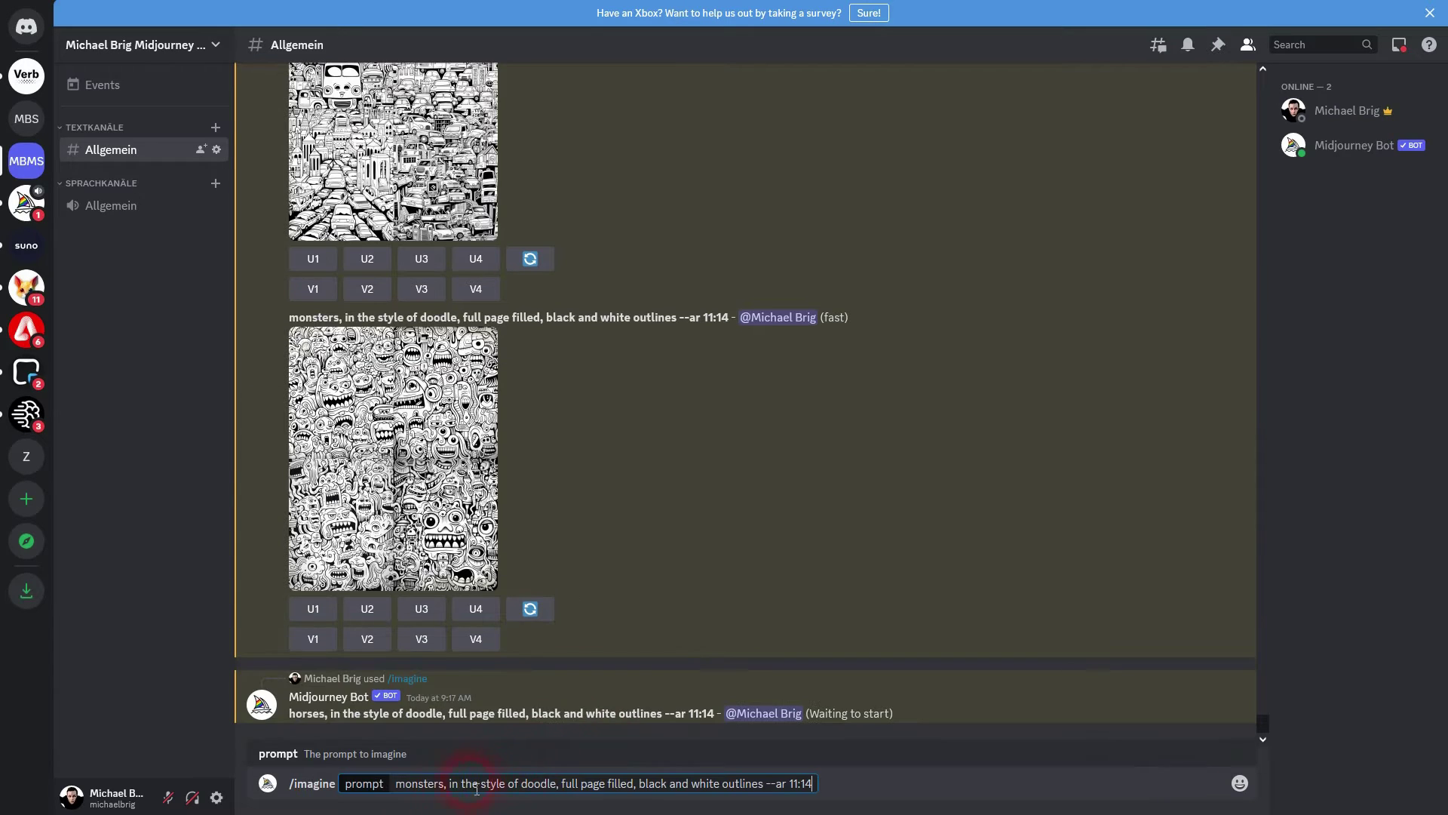
double_click(422, 791)
text(animals)
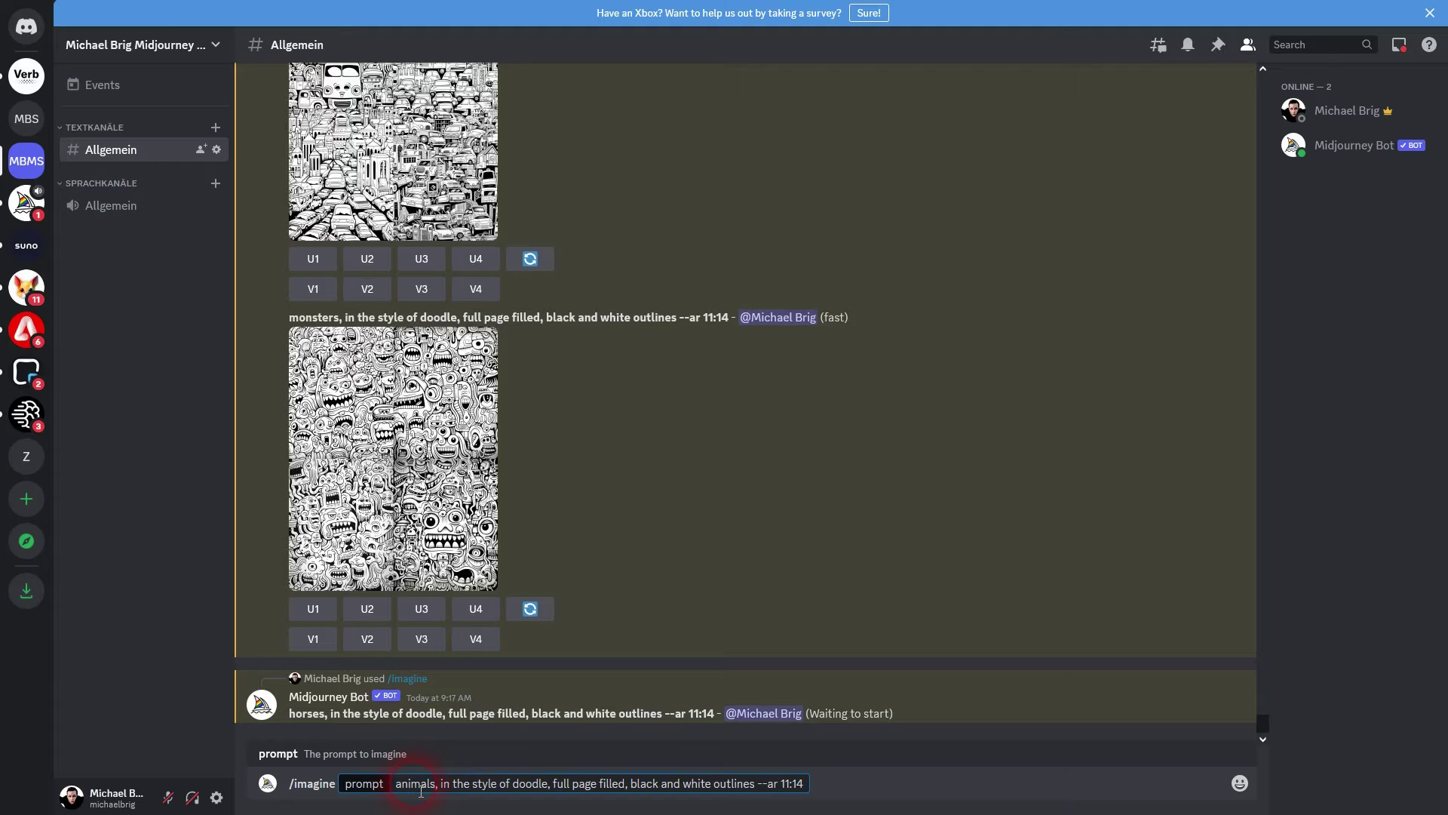
key(Return)
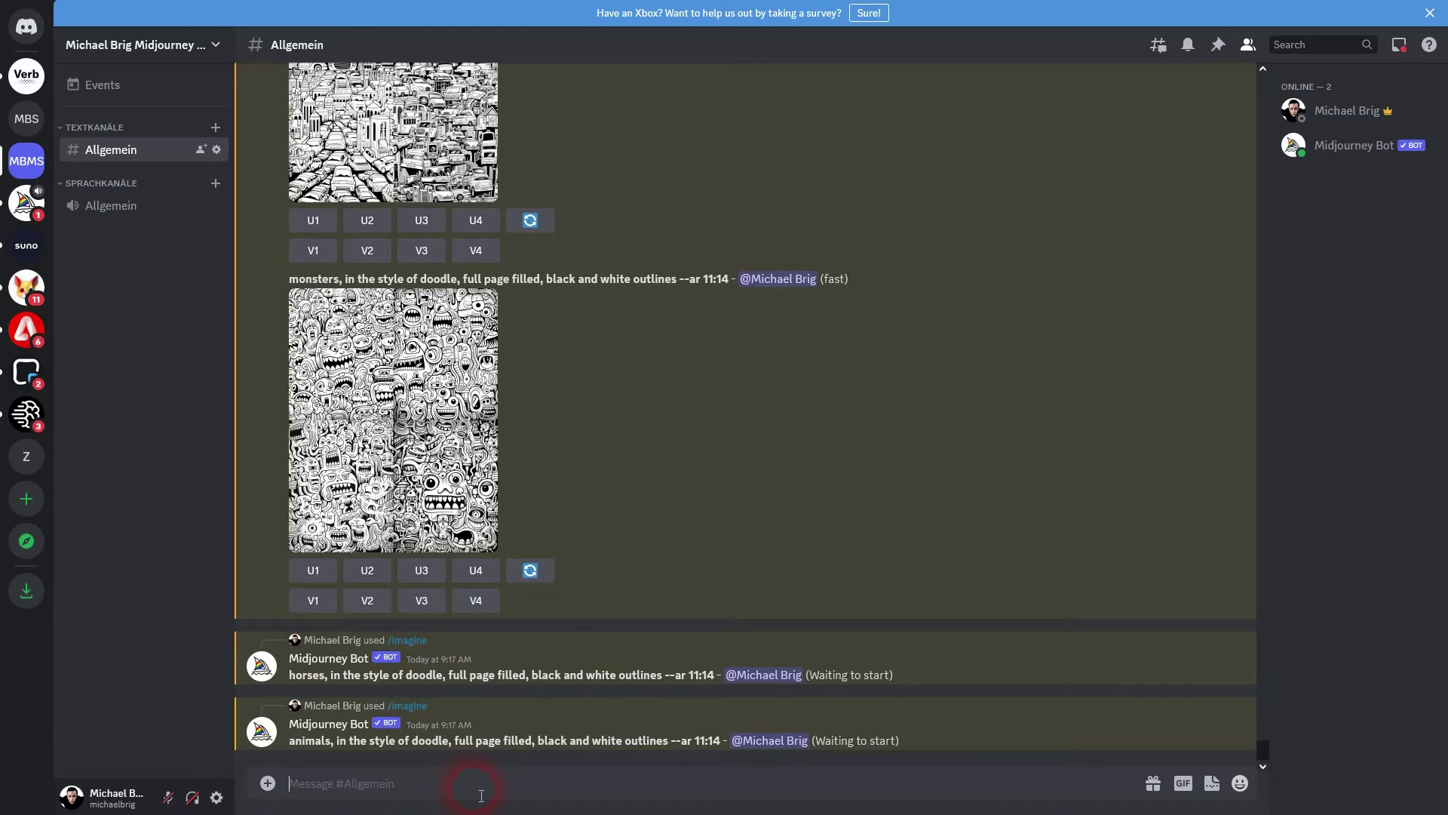
Queue a 'fantasy characters' doodle prompt at 11:14, then enlarge the finished horses grid
text(monsters, in the style of doodle, full page filled, black and white outlines --ar 11:14)
key(ctrl+a)
key(BackSpace)
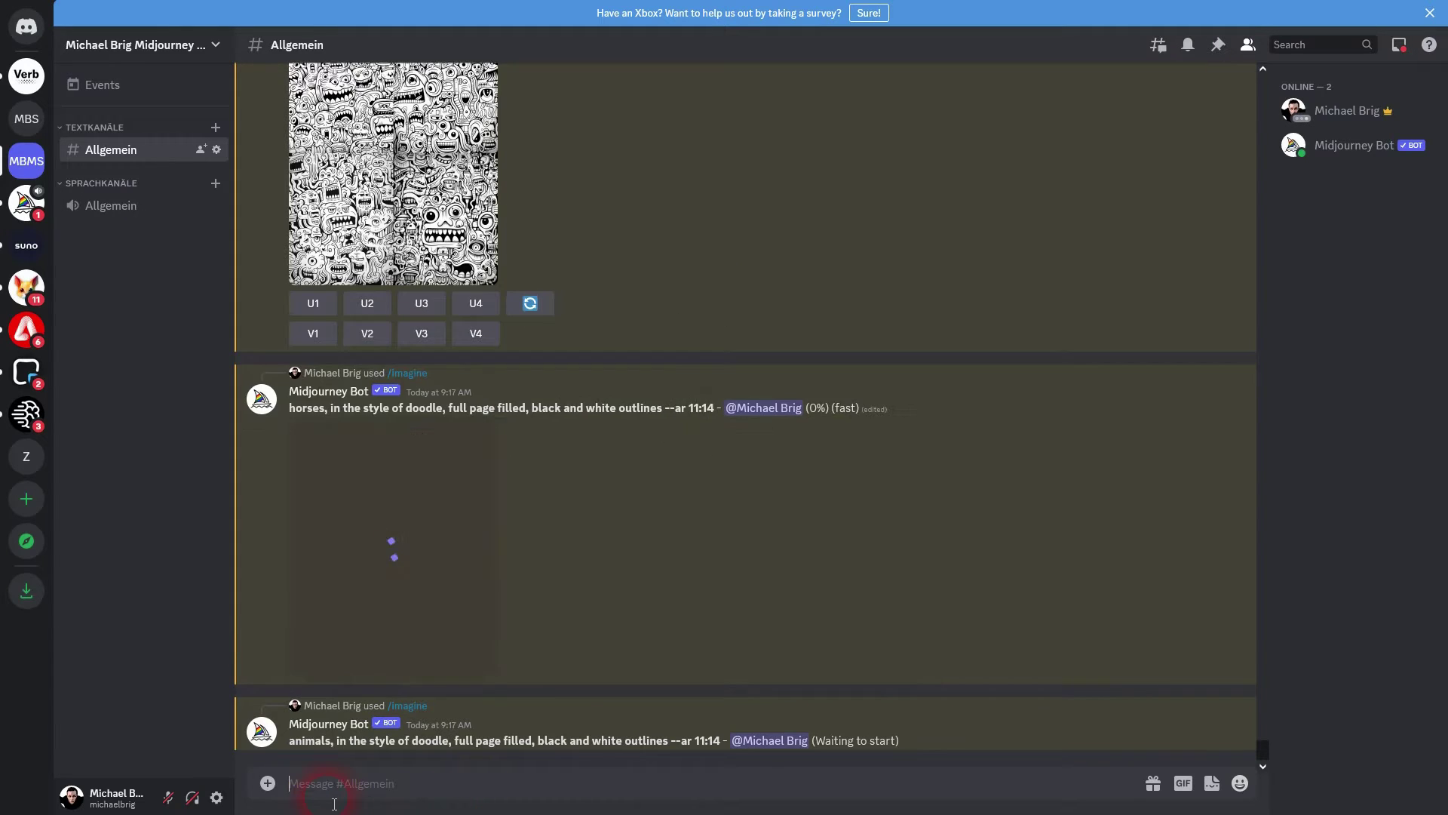
text(/ima)
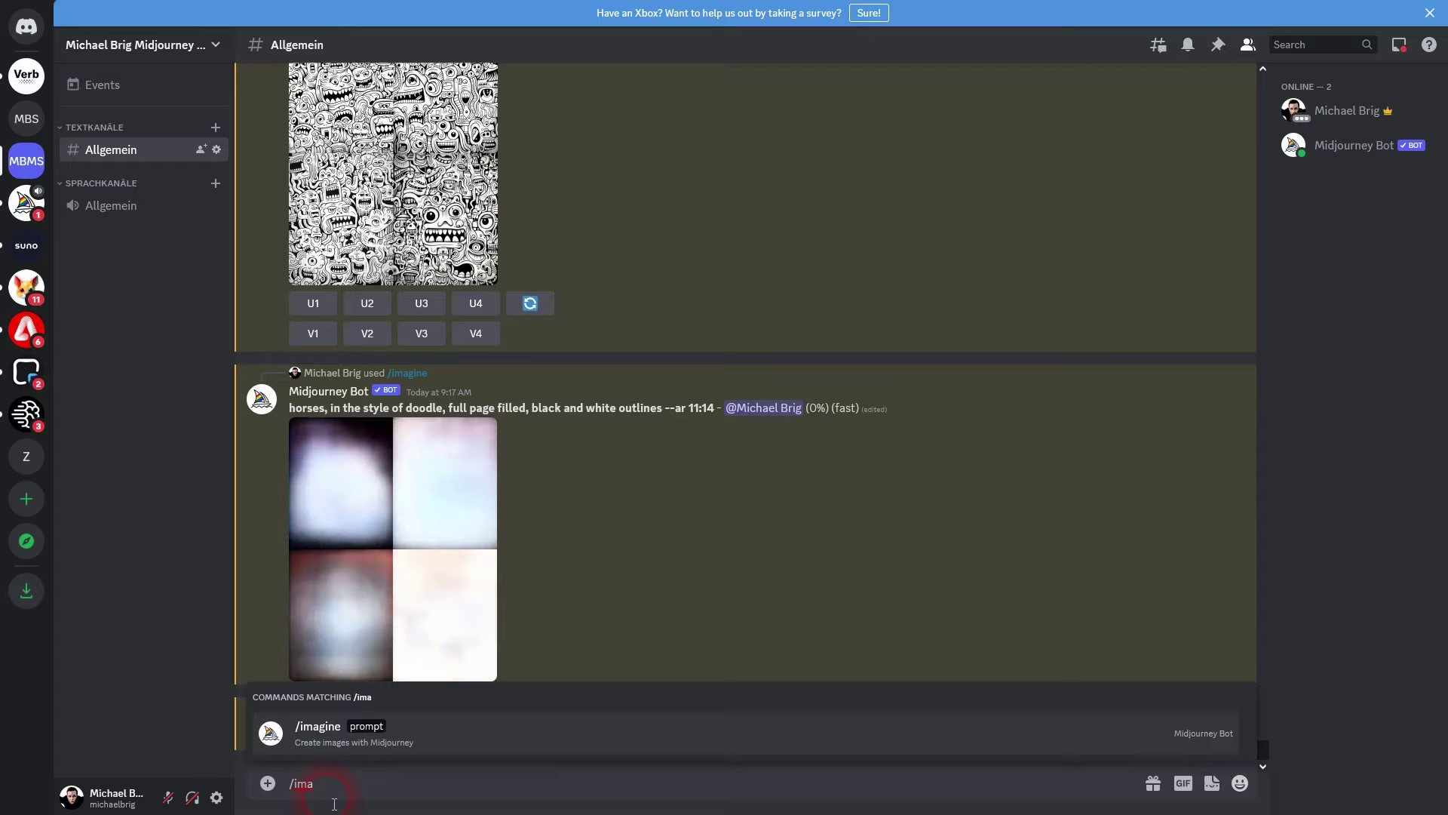
click(309, 755)
text(monsters, in the style of doodle, full page filled, black and white outlines --ar 11:14)
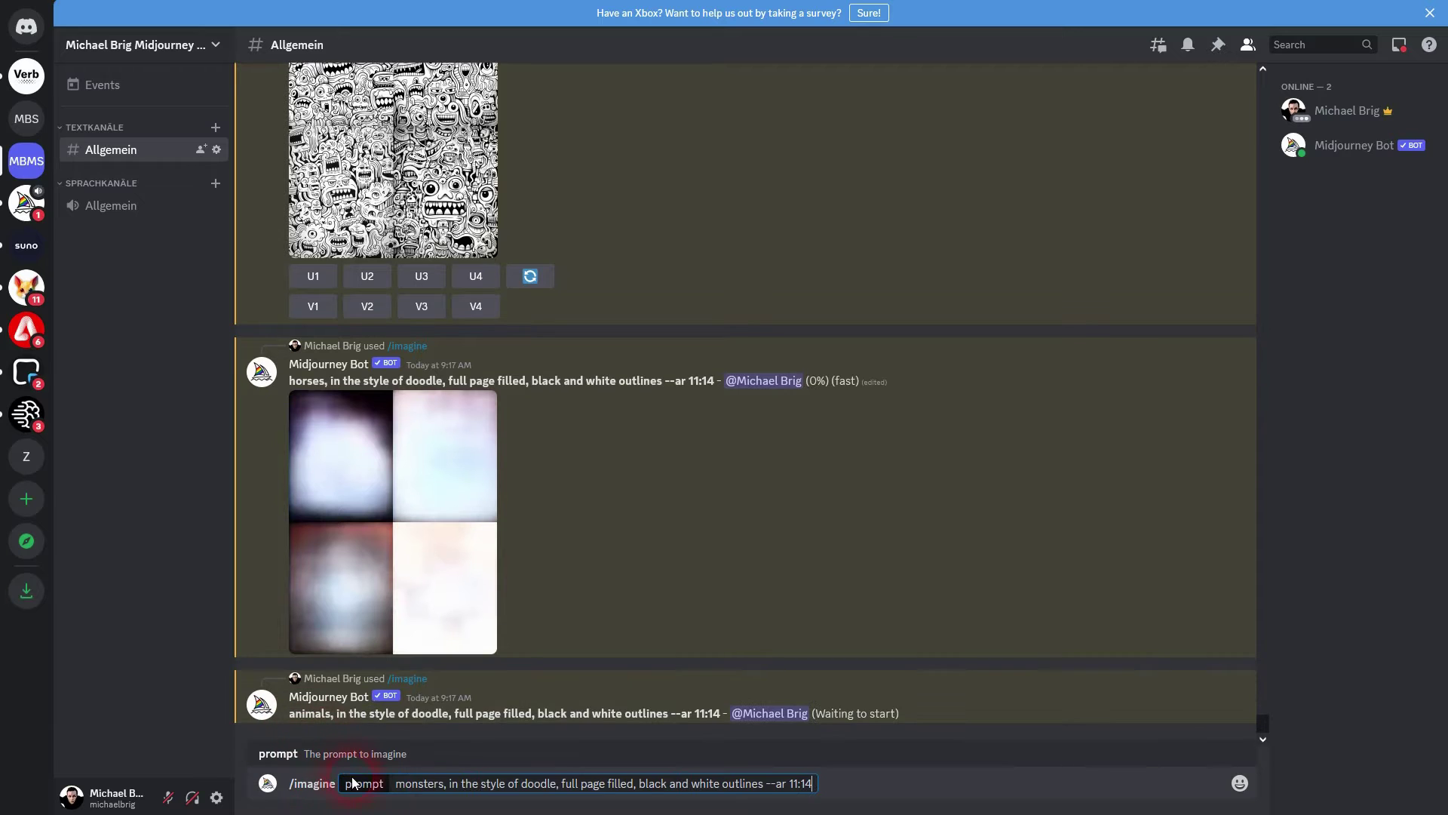
double_click(421, 786)
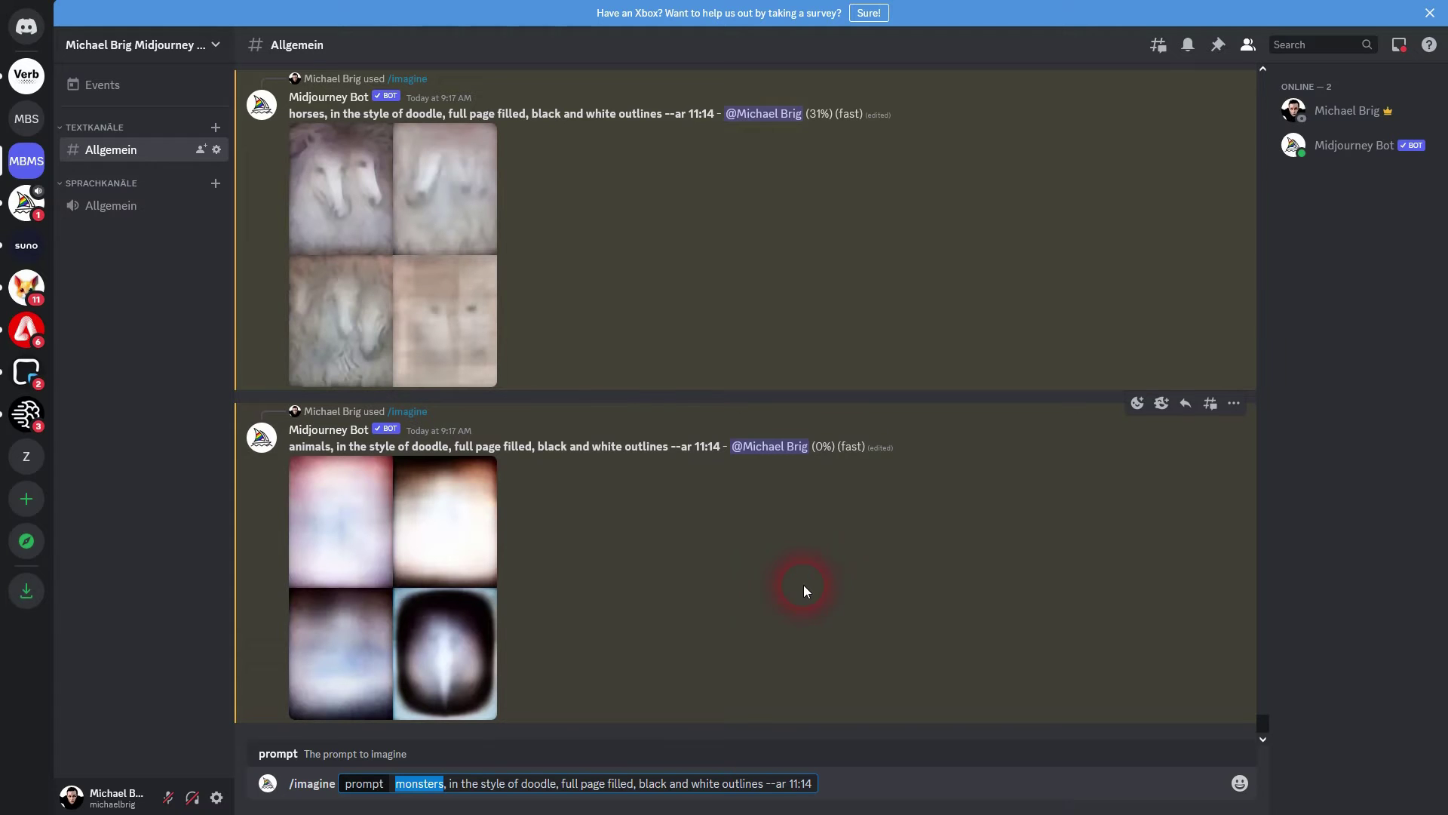
text(fantasy)
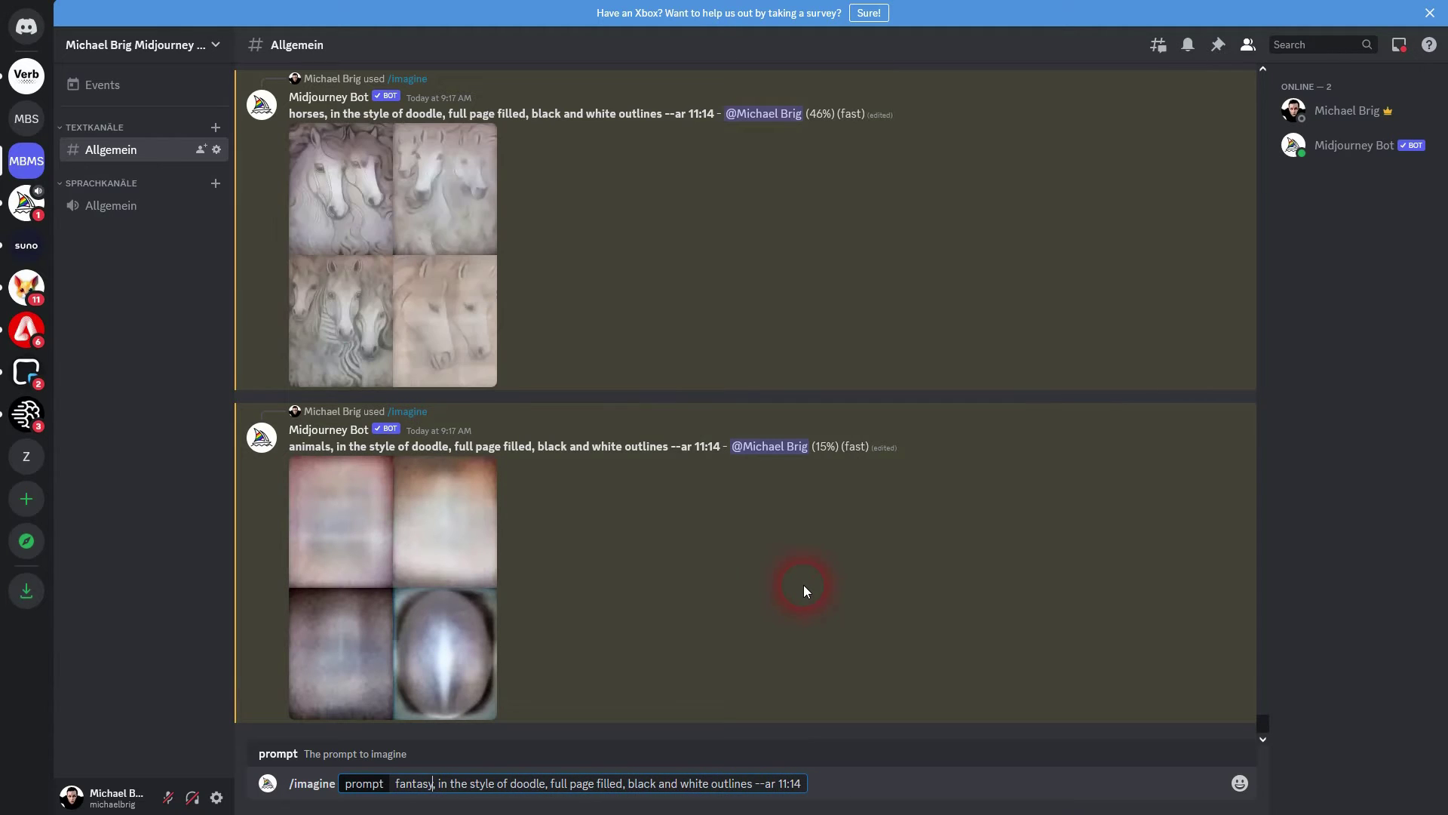
text( char)
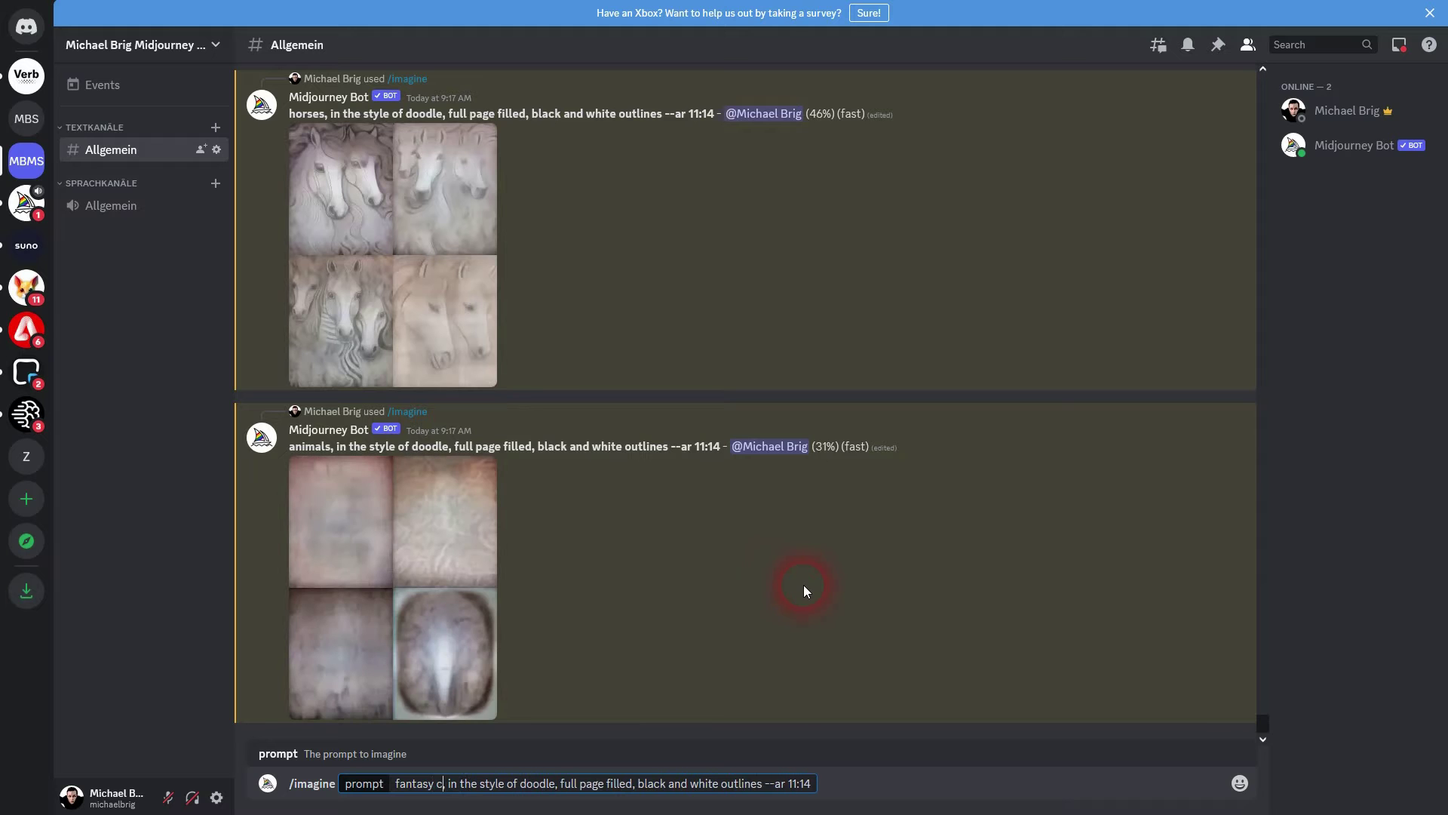
text(acters)
key(Return)
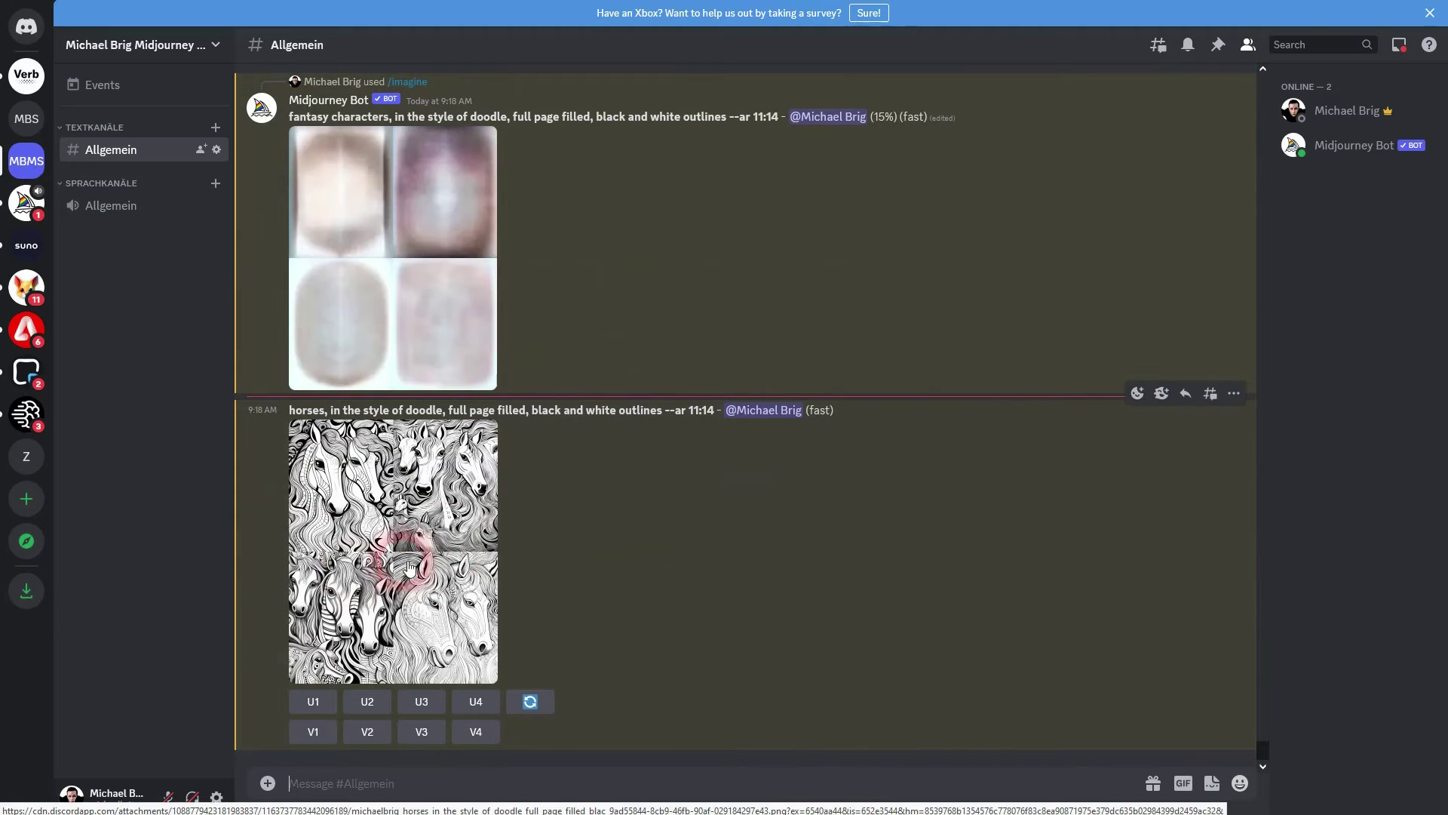
click(458, 533)
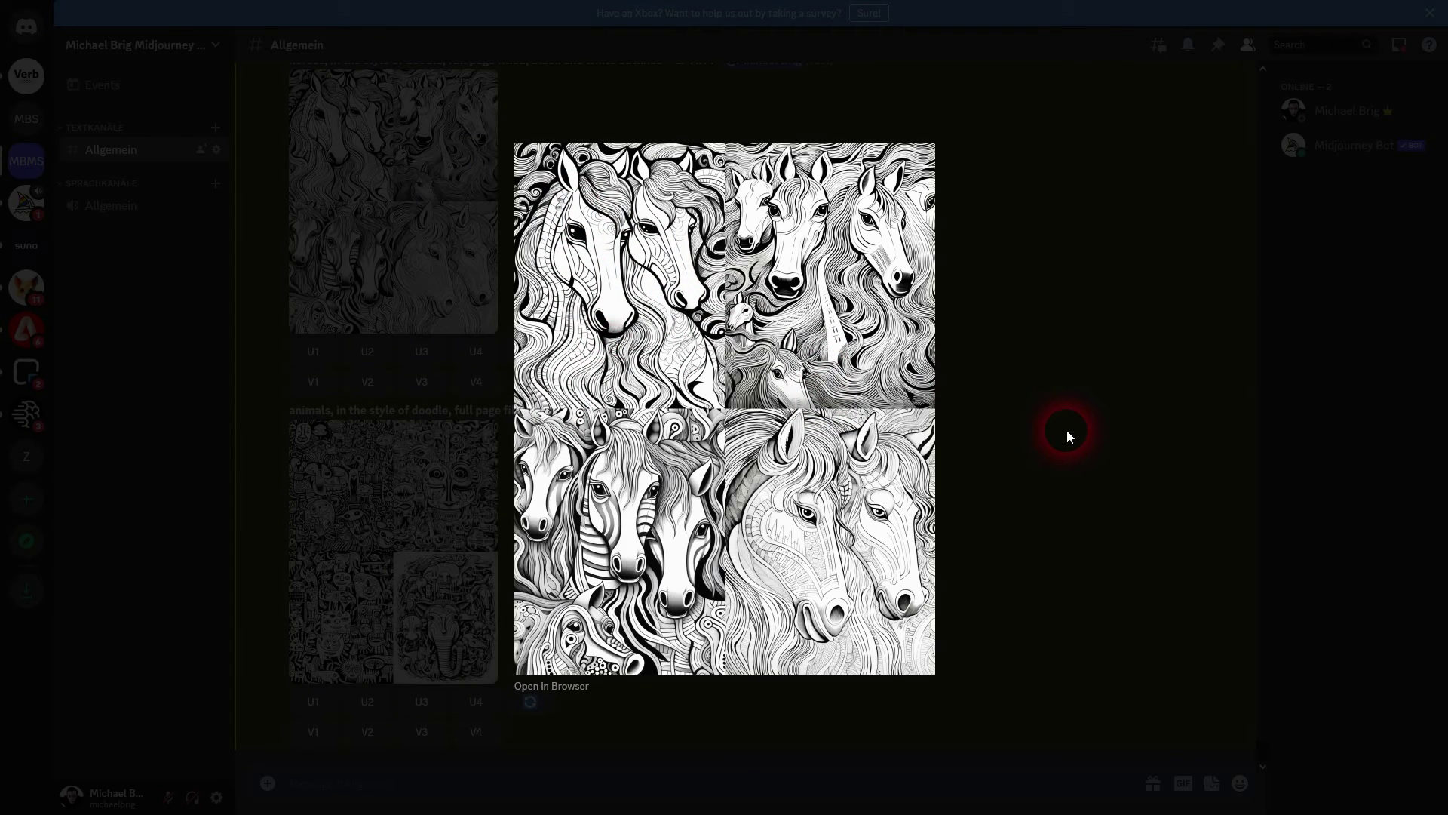
Close the horses preview, briefly enlarge the animals grid, then reroll the horses grid
click(1075, 436)
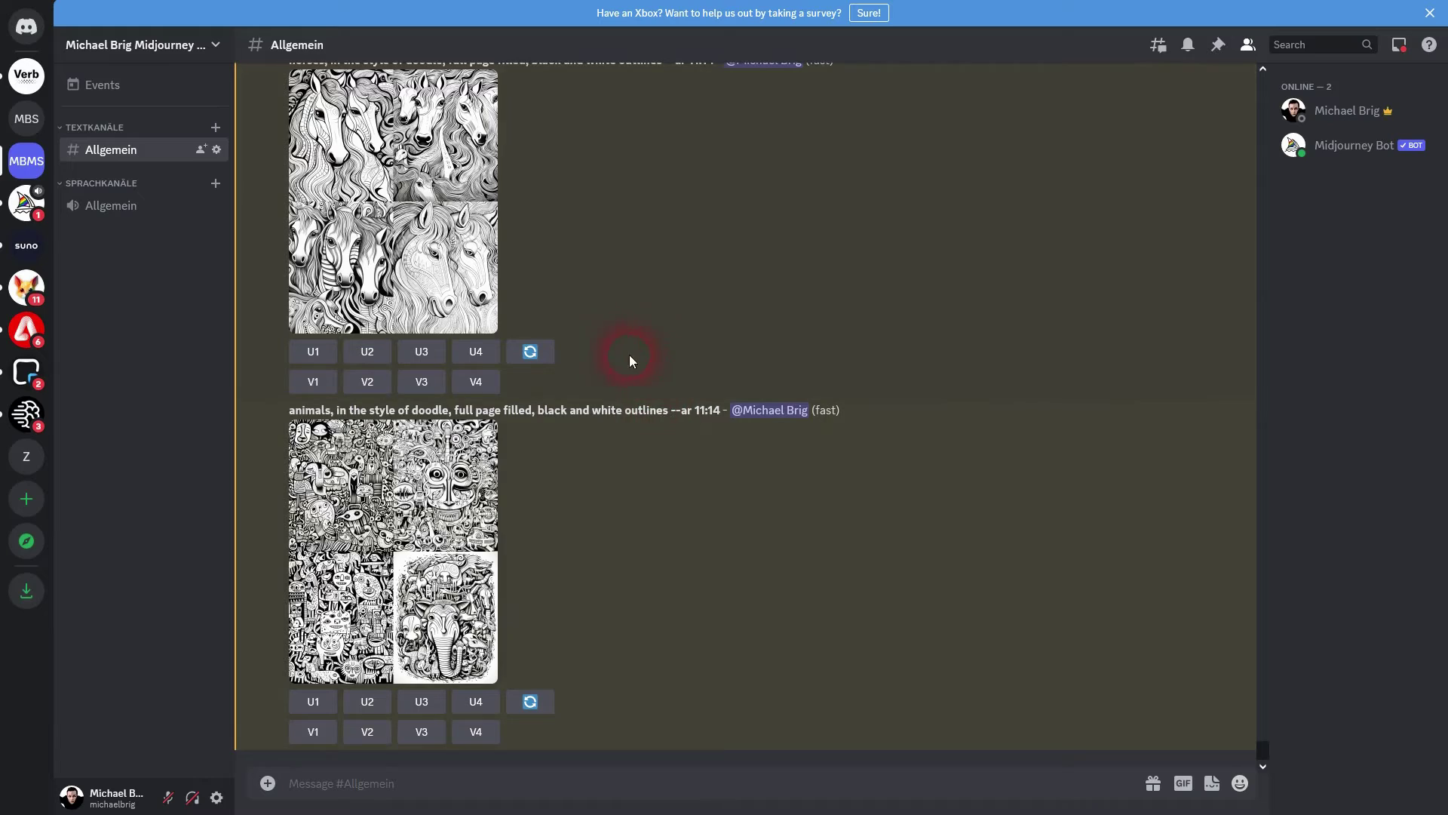
click(385, 543)
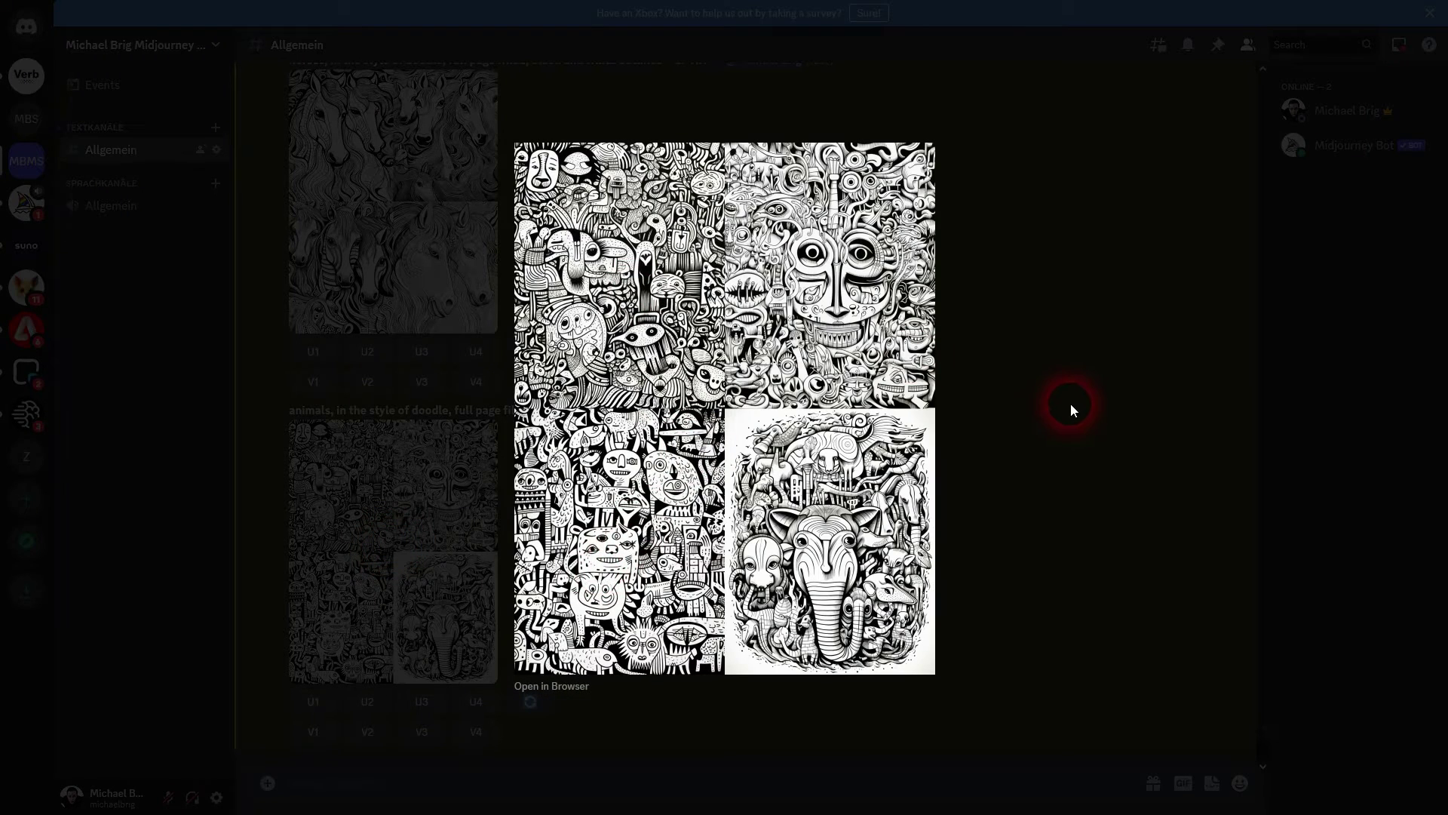
click(1072, 408)
click(532, 352)
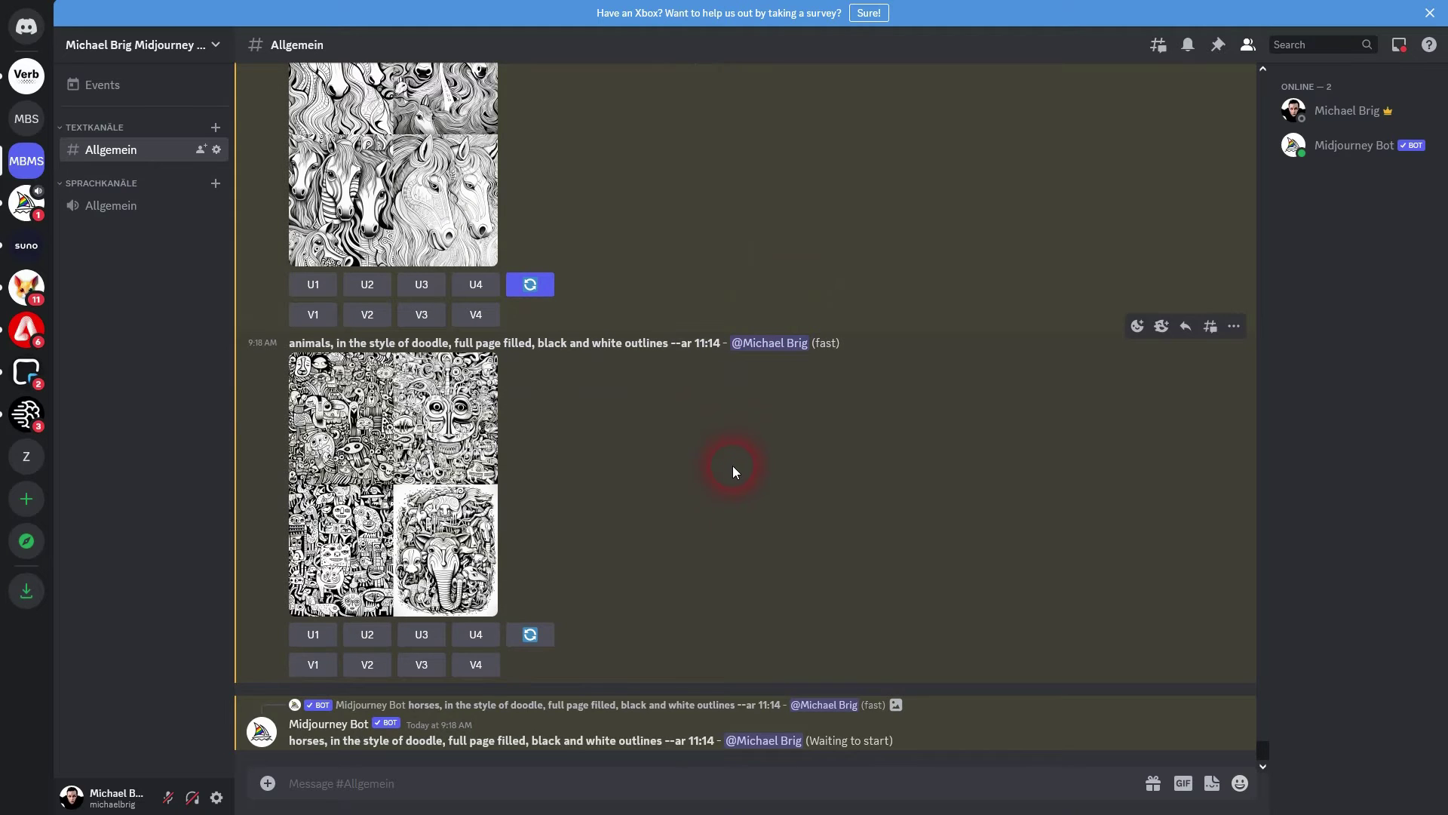
scroll(734, 472, up, 5)
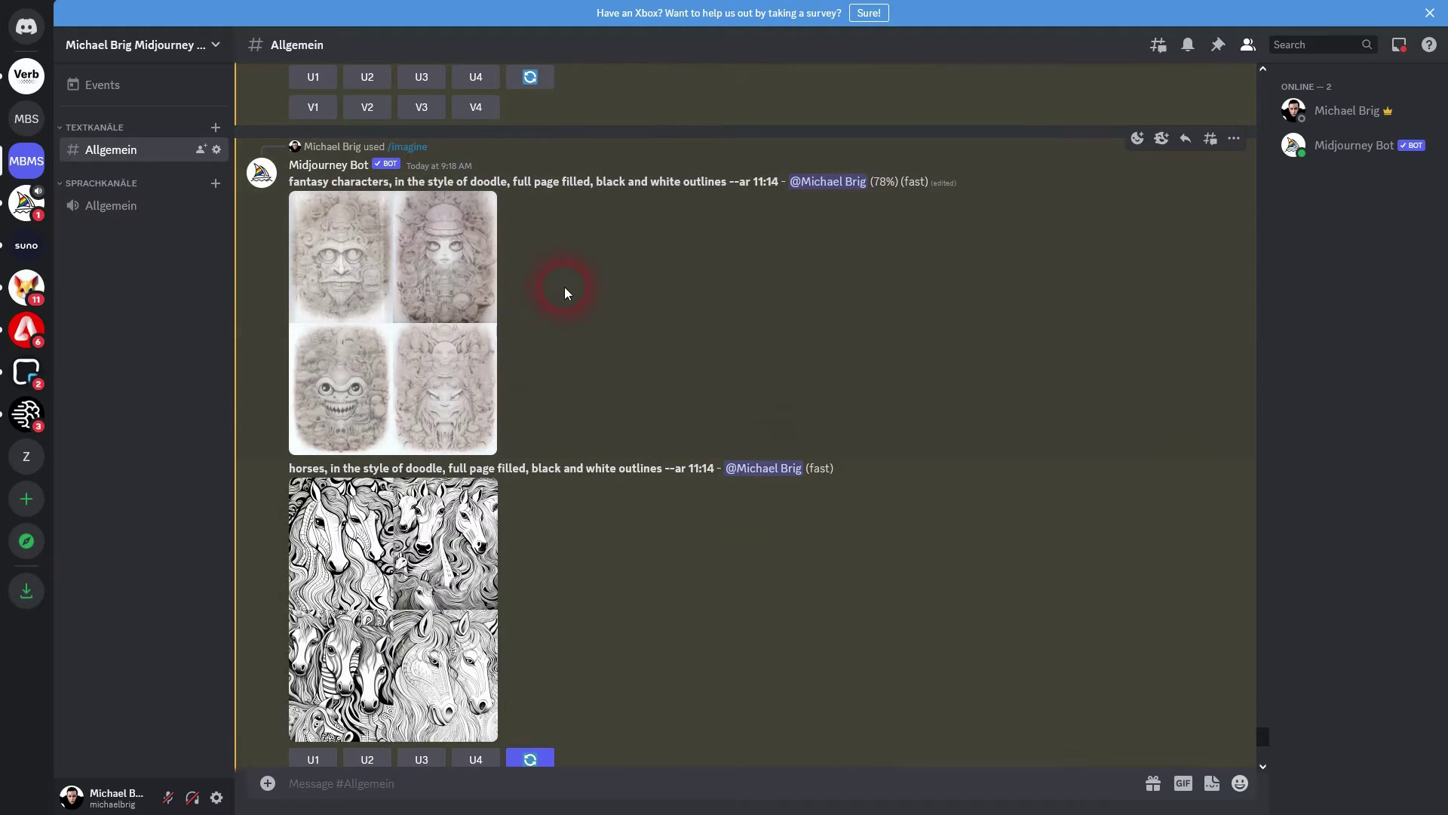
scroll(665, 315, down, 5)
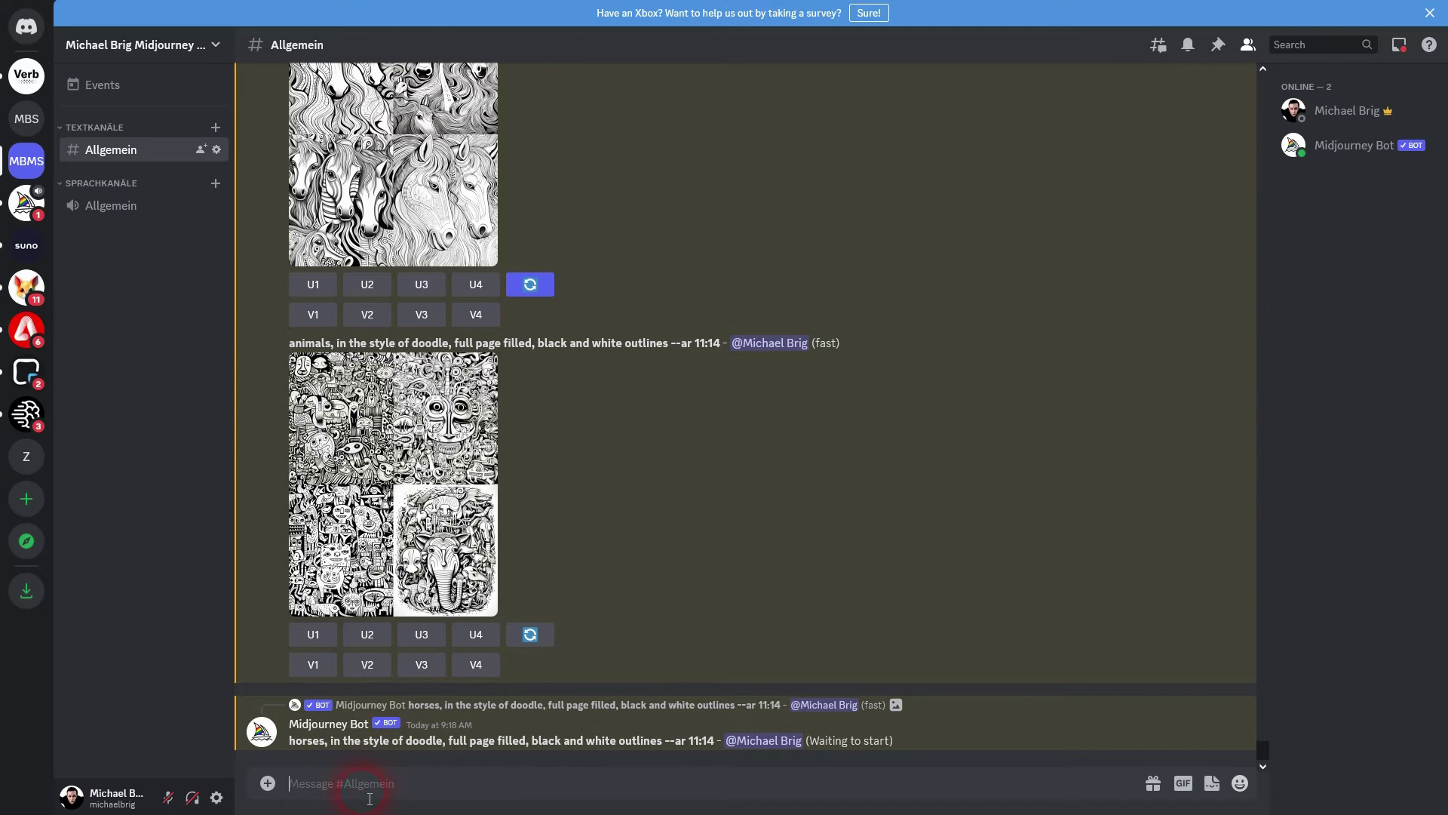
Submit the /imagine doodle prompt with 'monsters' swapped for 'batman characters'
text(/ima)
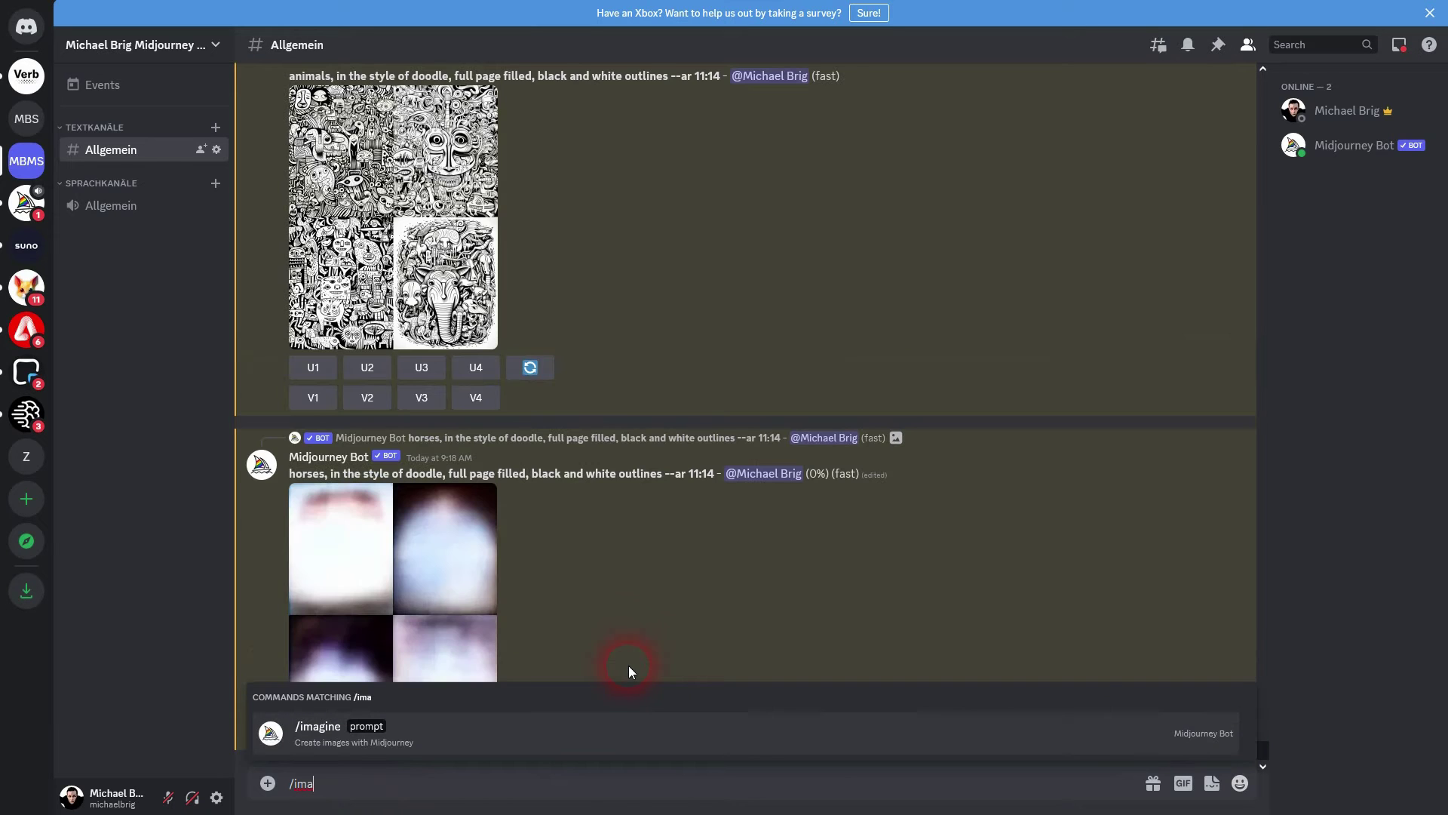
click(508, 737)
text(monsters, in the style of doodle, full page filled, black and white outlines --ar 11:14)
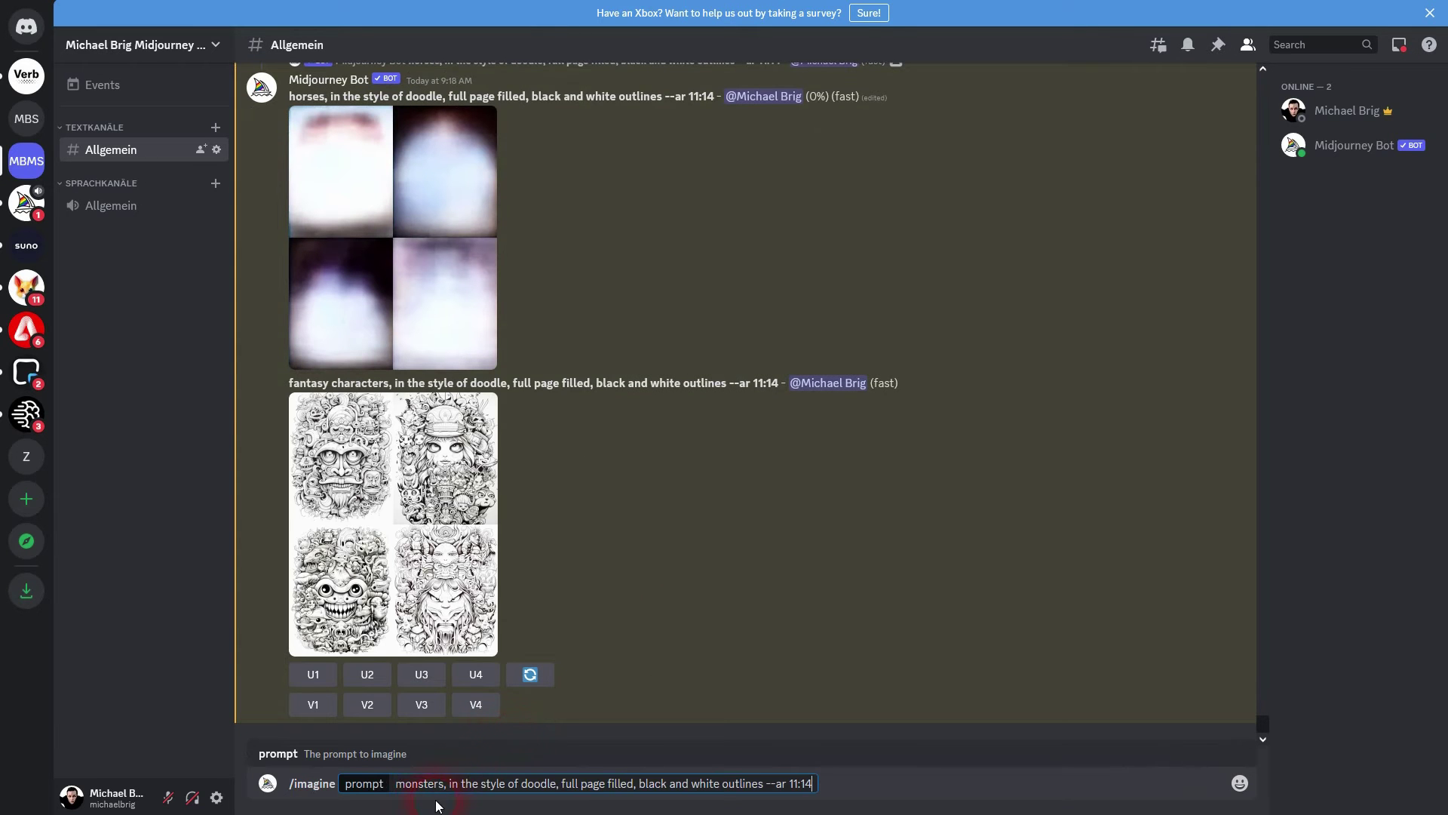
double_click(415, 785)
text(batma)
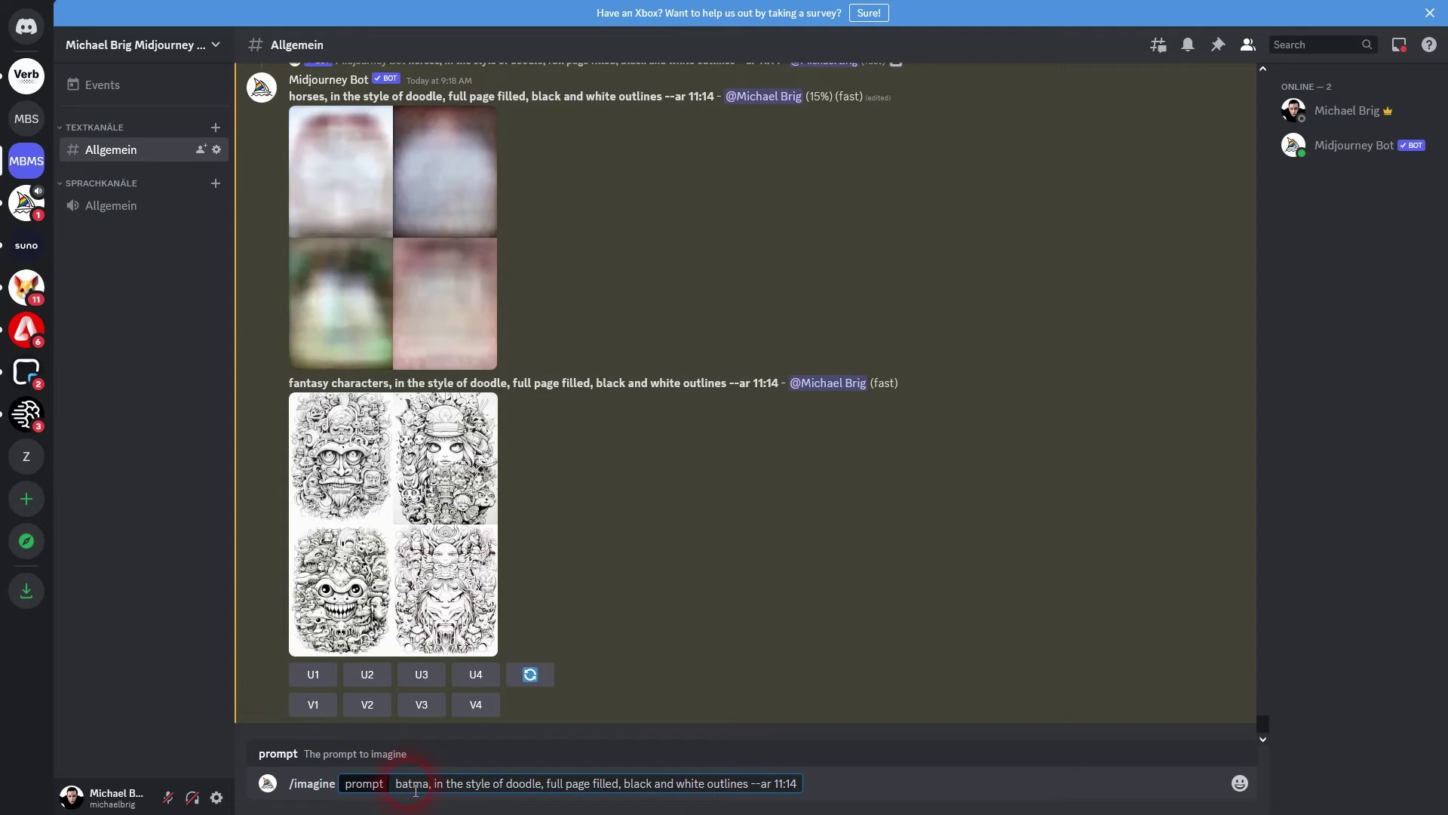
text(n)
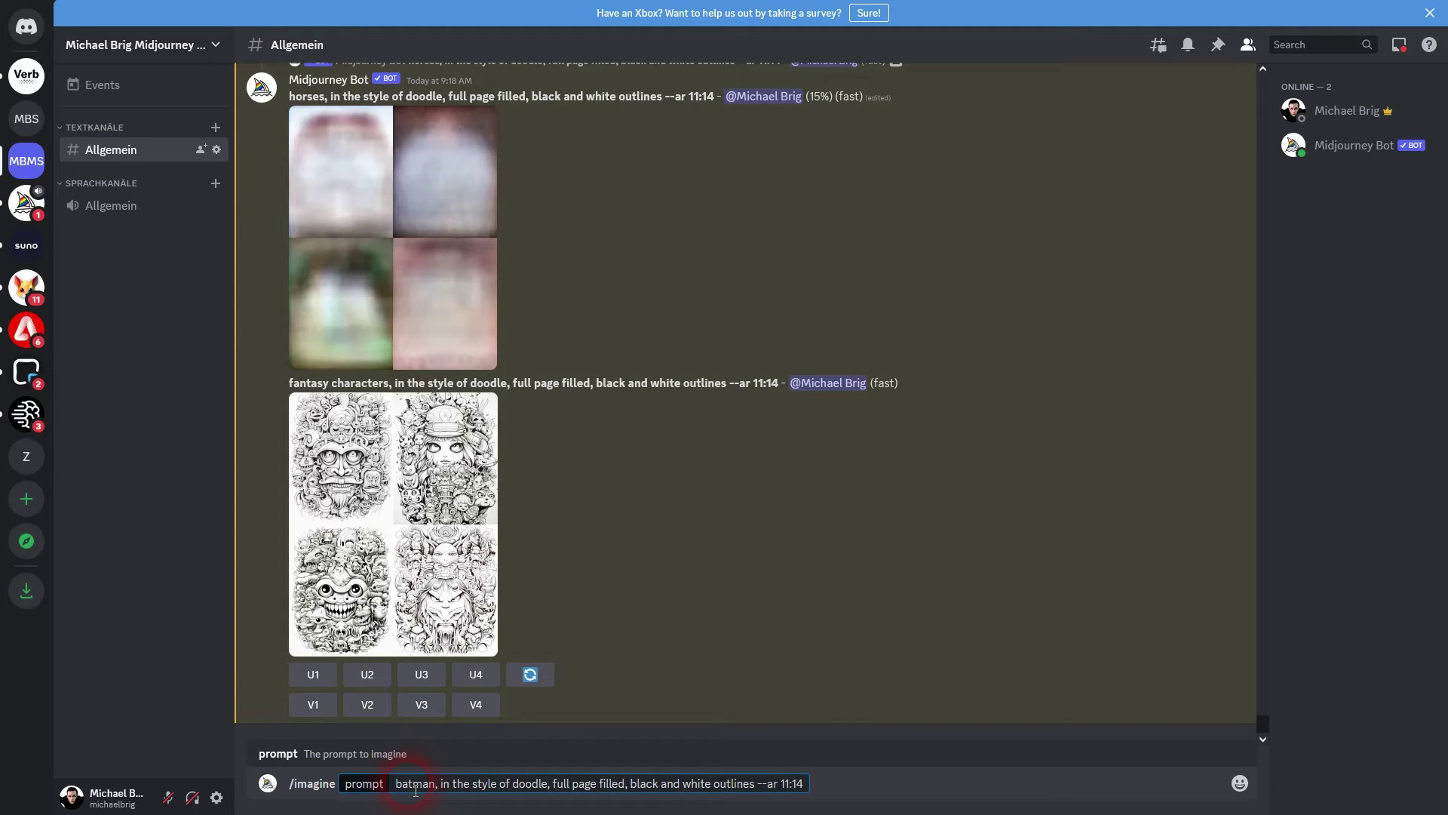
text( charac)
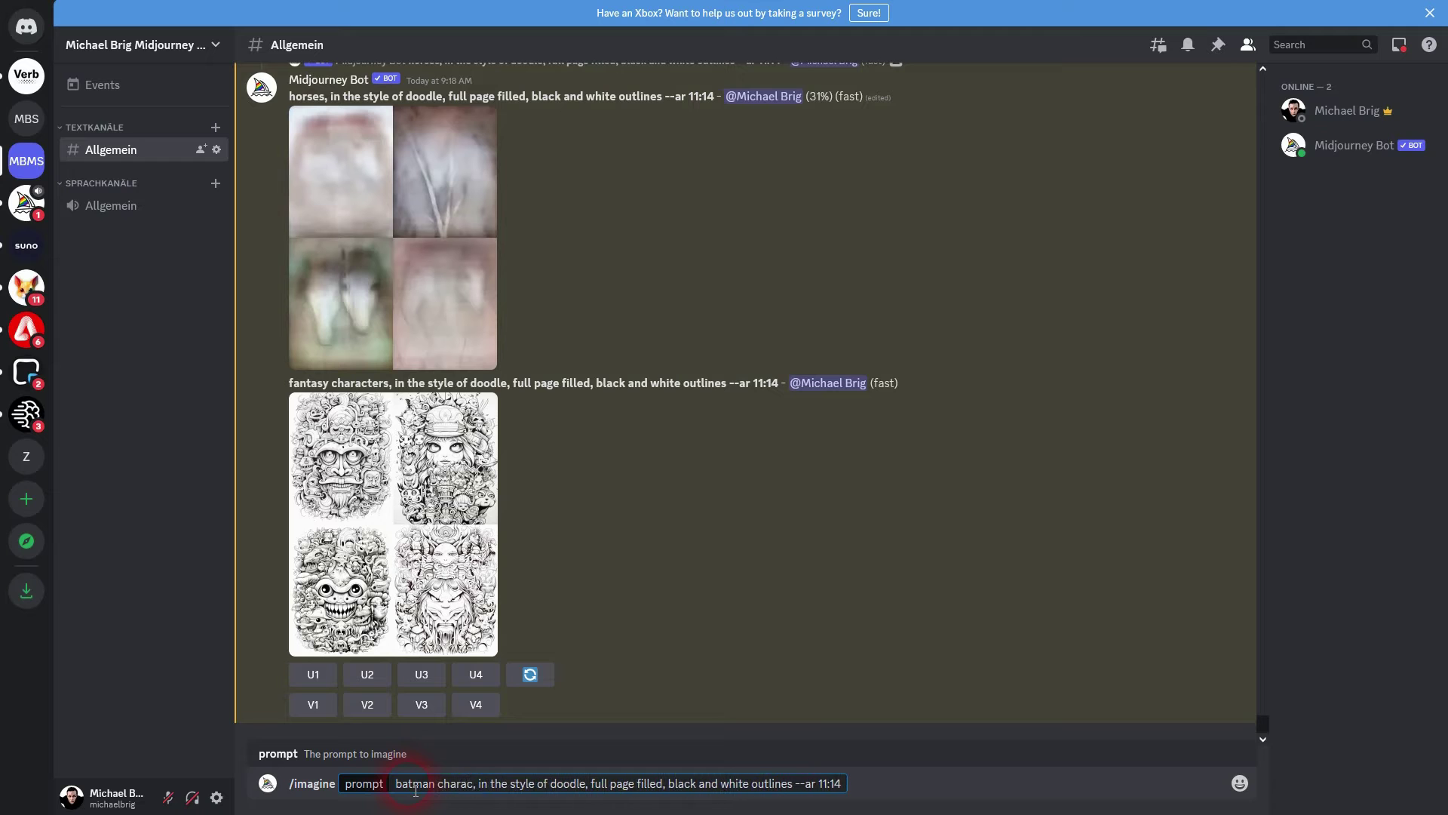
text(ters)
key(Return)
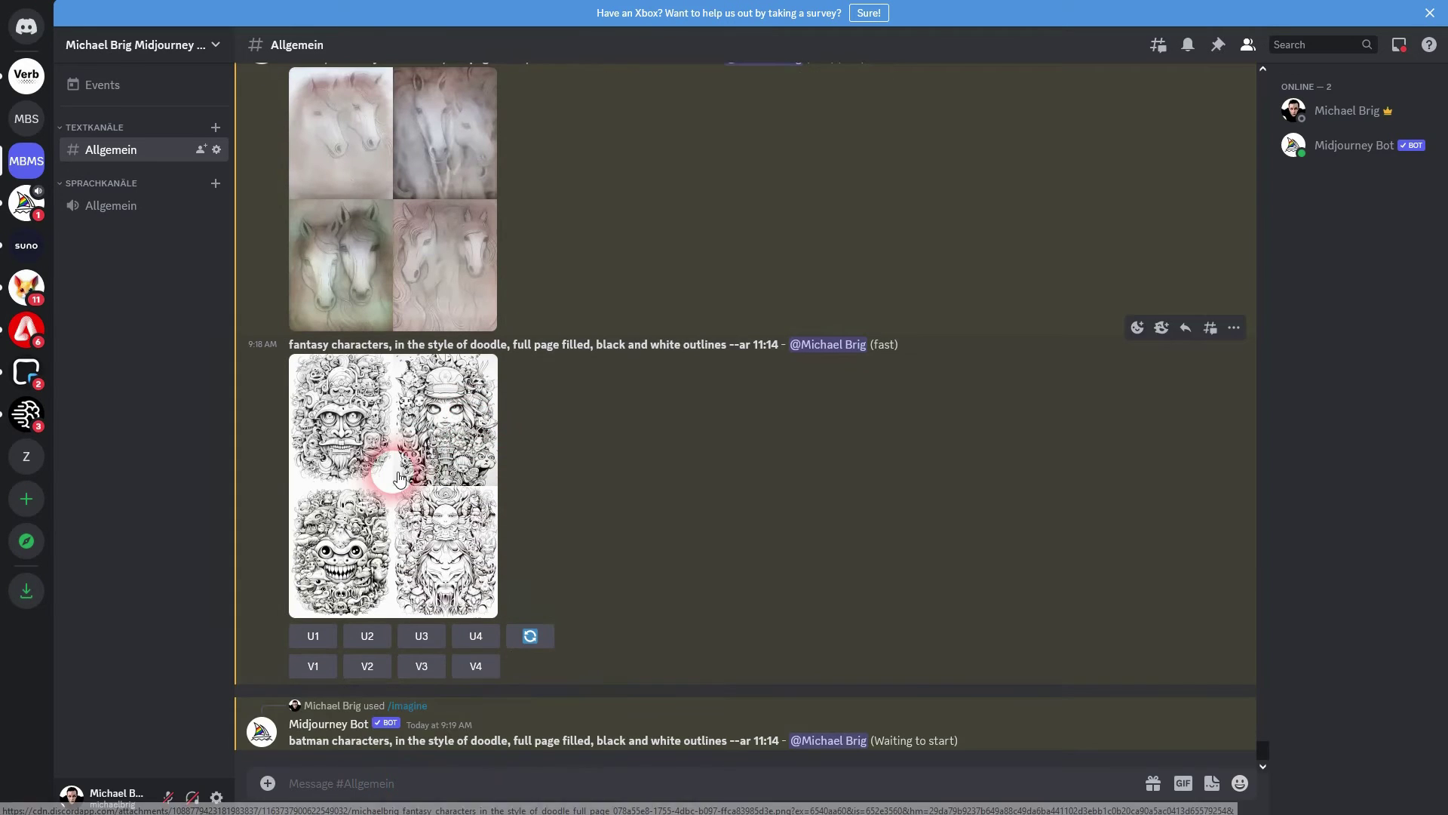
Preview the fantasy characters grid, then submit the doodle prompt with 'comic characters' as subject
click(393, 474)
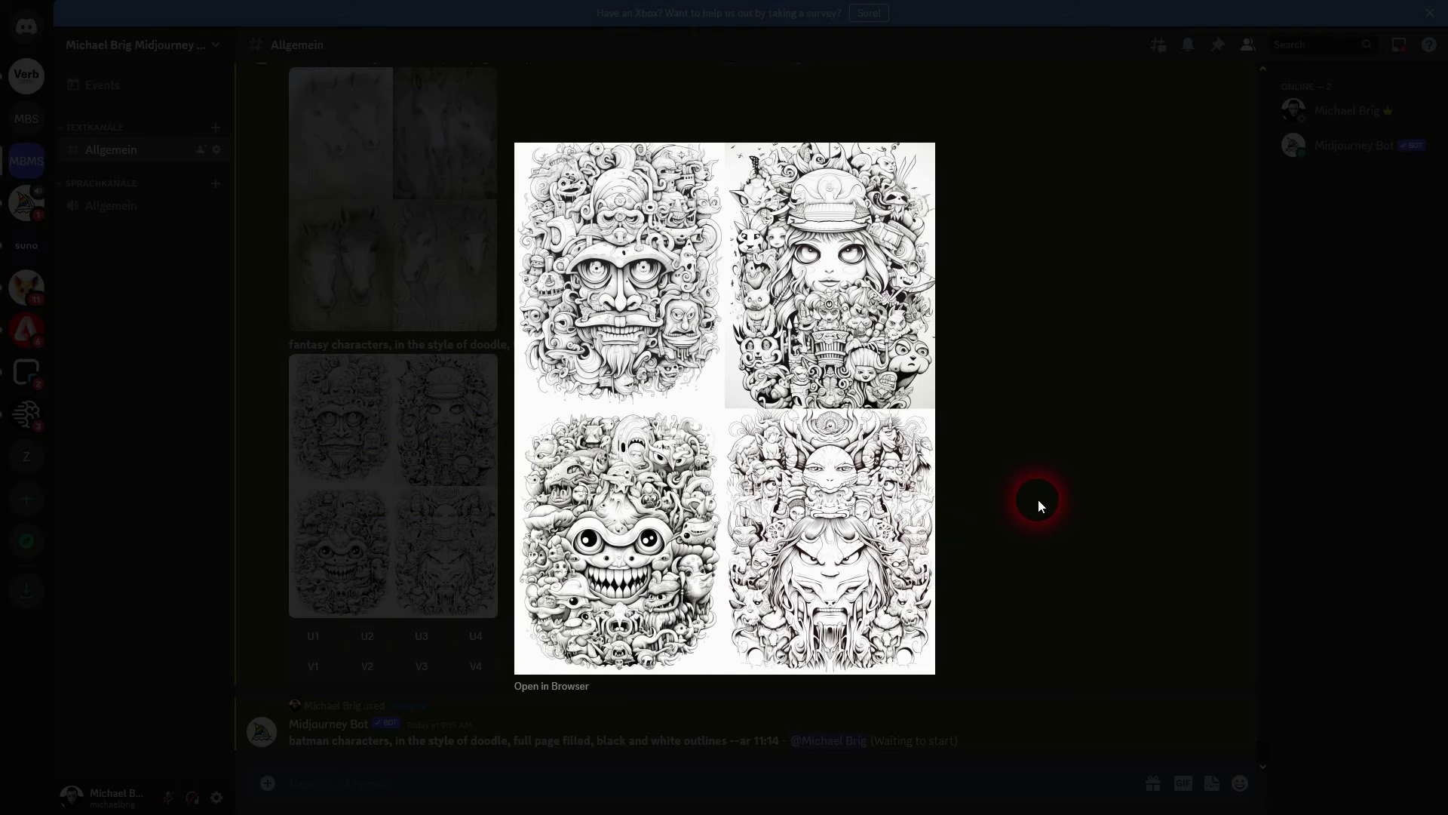
click(1038, 499)
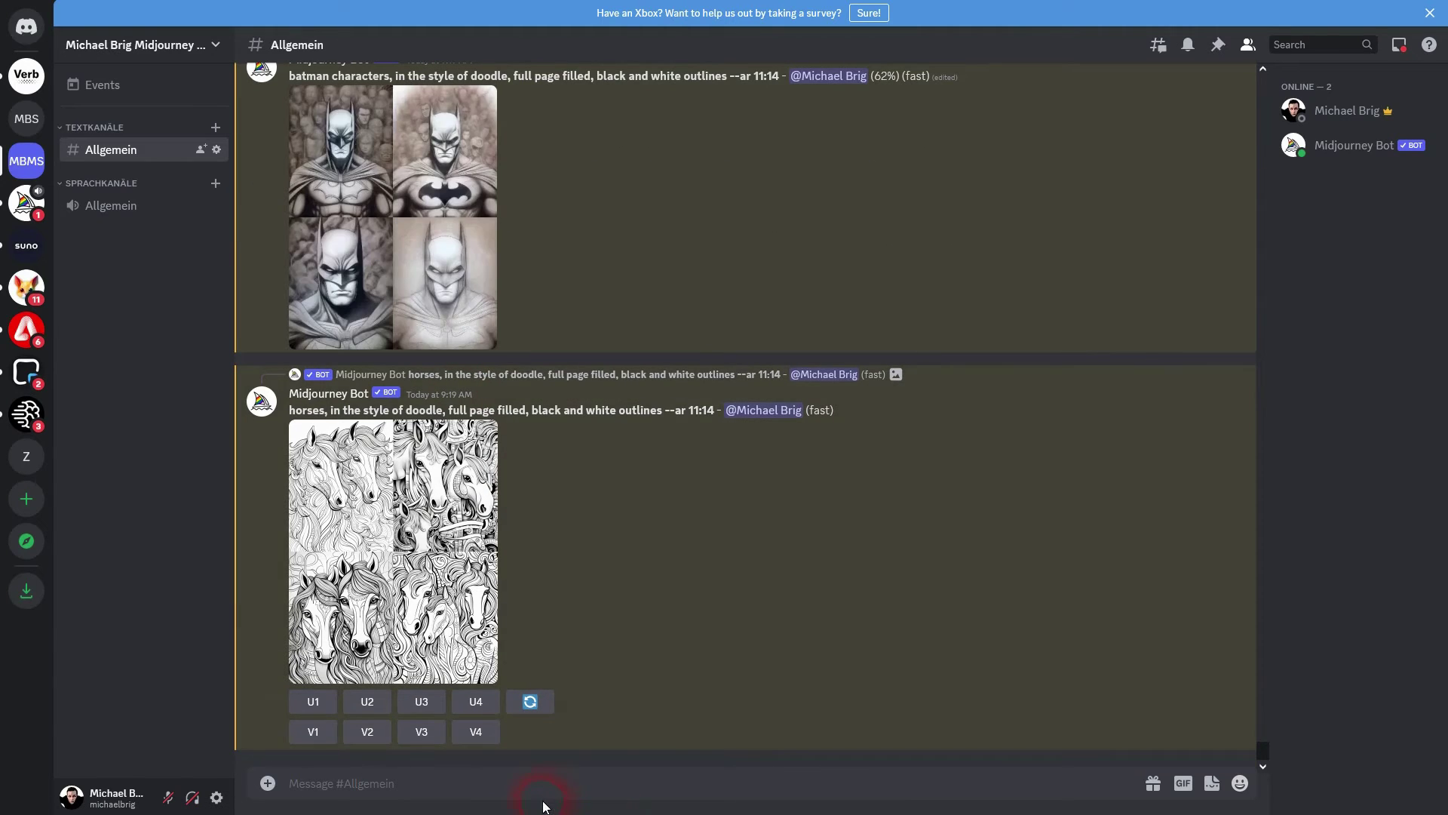
text(/ima)
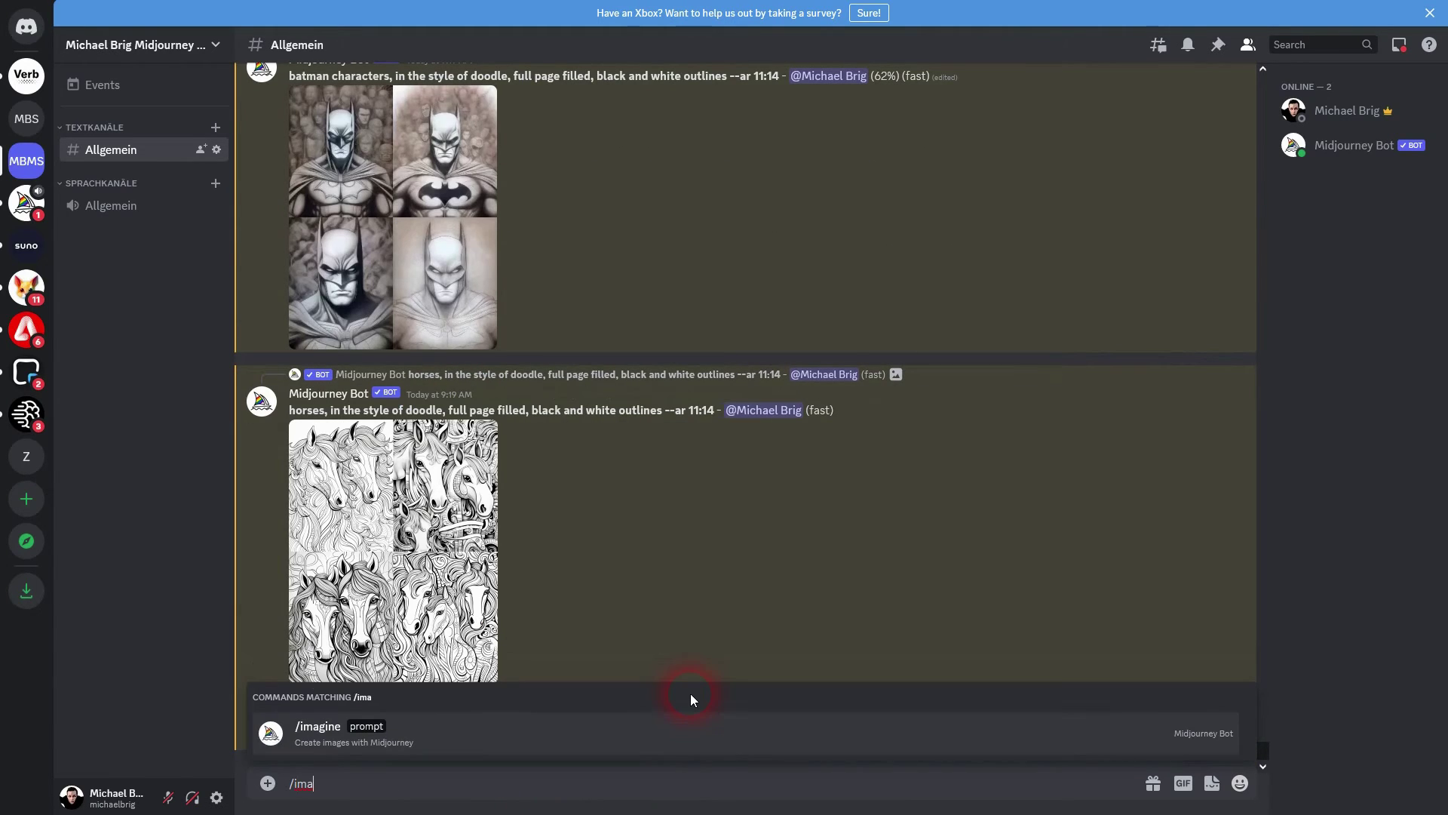
click(566, 748)
text(monsters, in the style of doodle, full page filled, black and white outlines --ar 11:14)
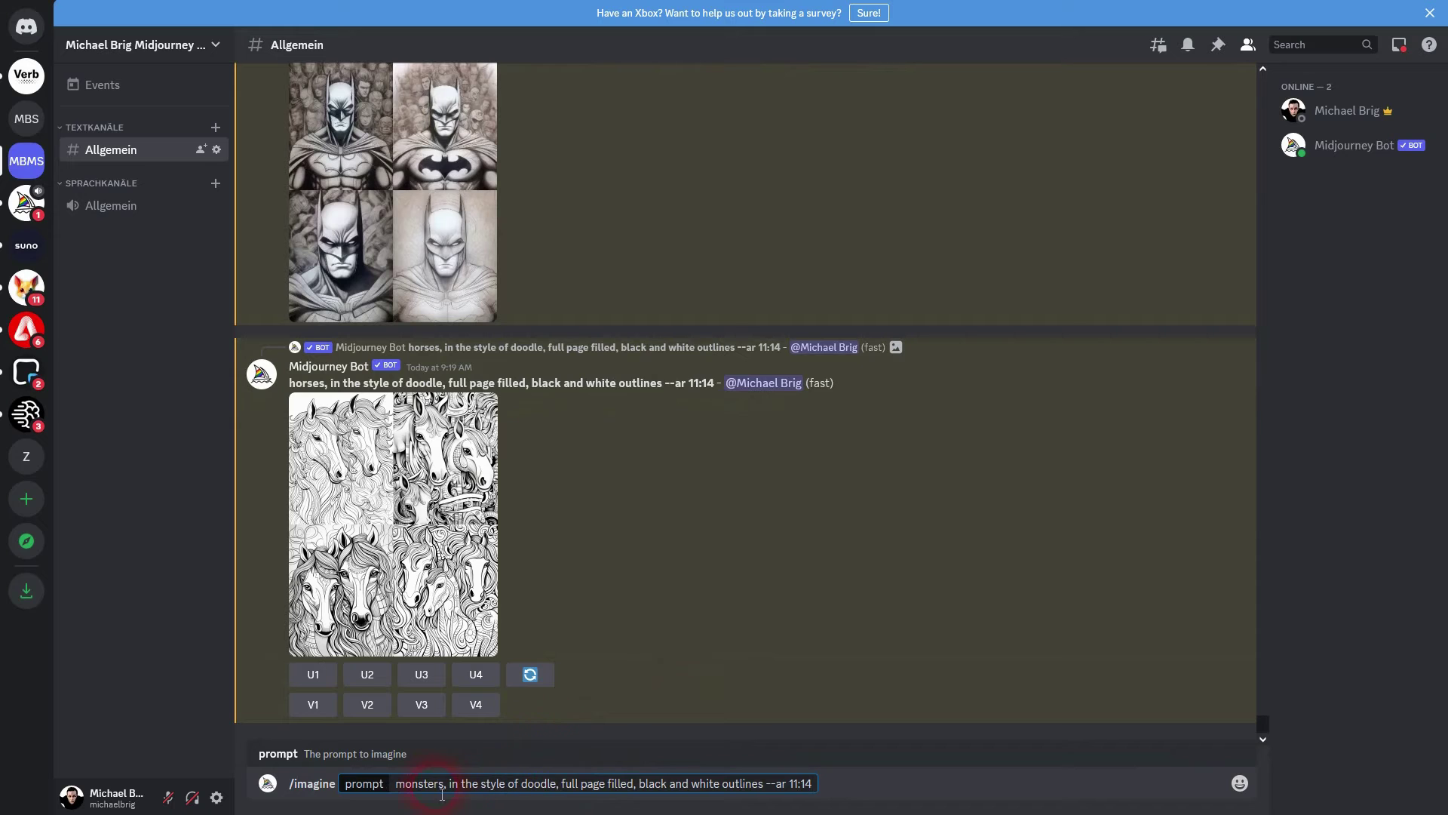
double_click(422, 785)
text(comic ch)
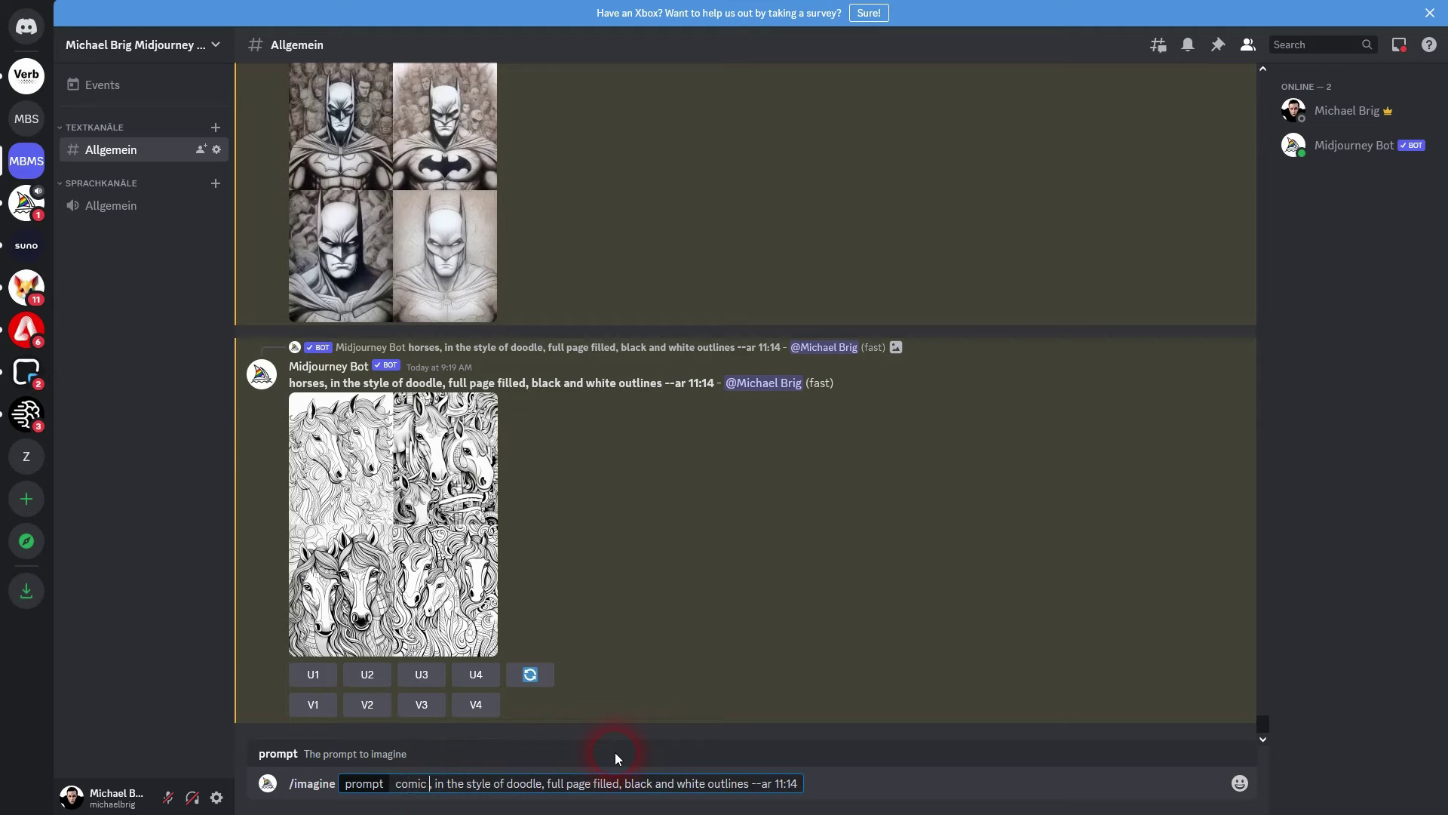
text(aracters)
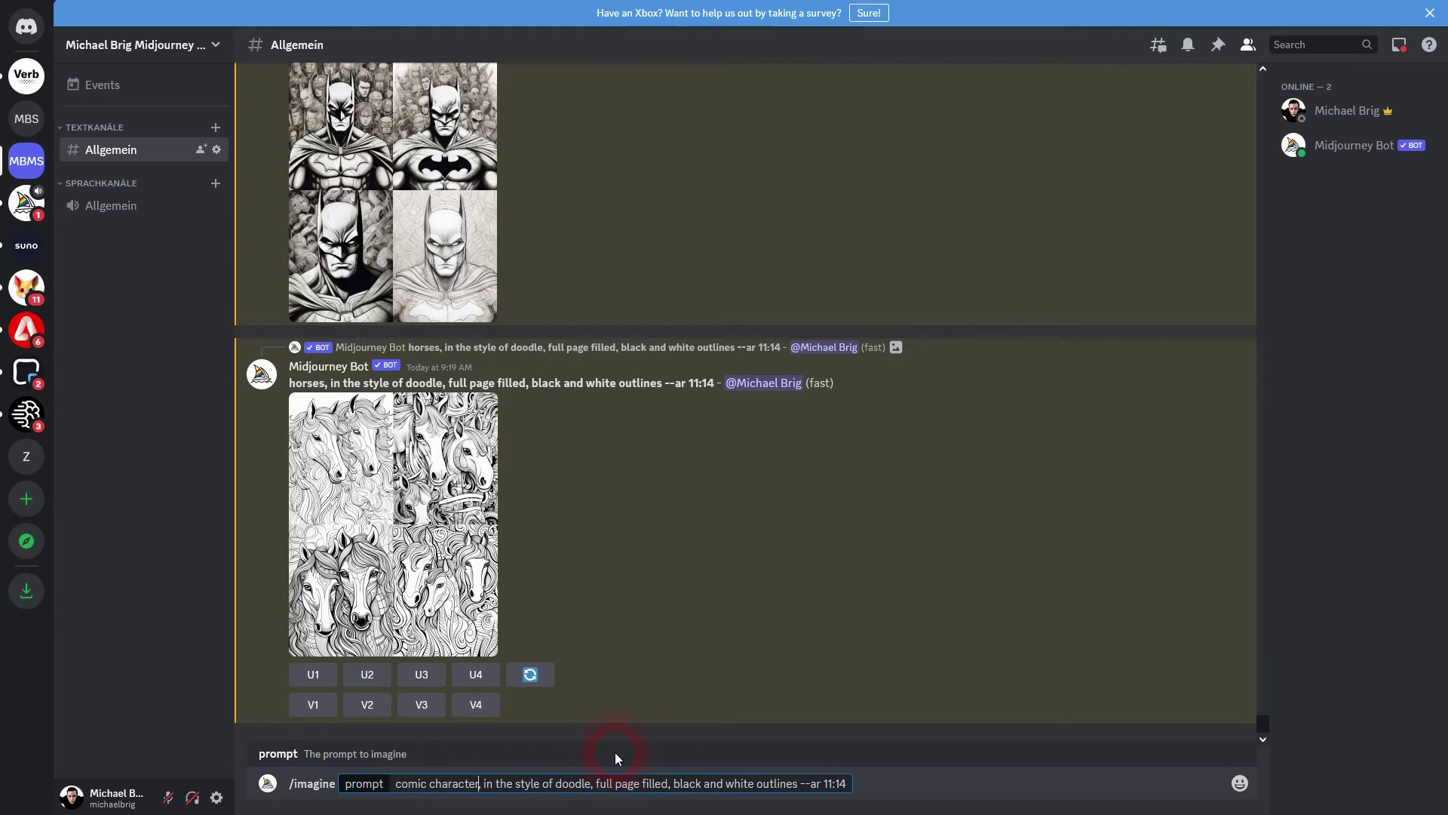
key(Return)
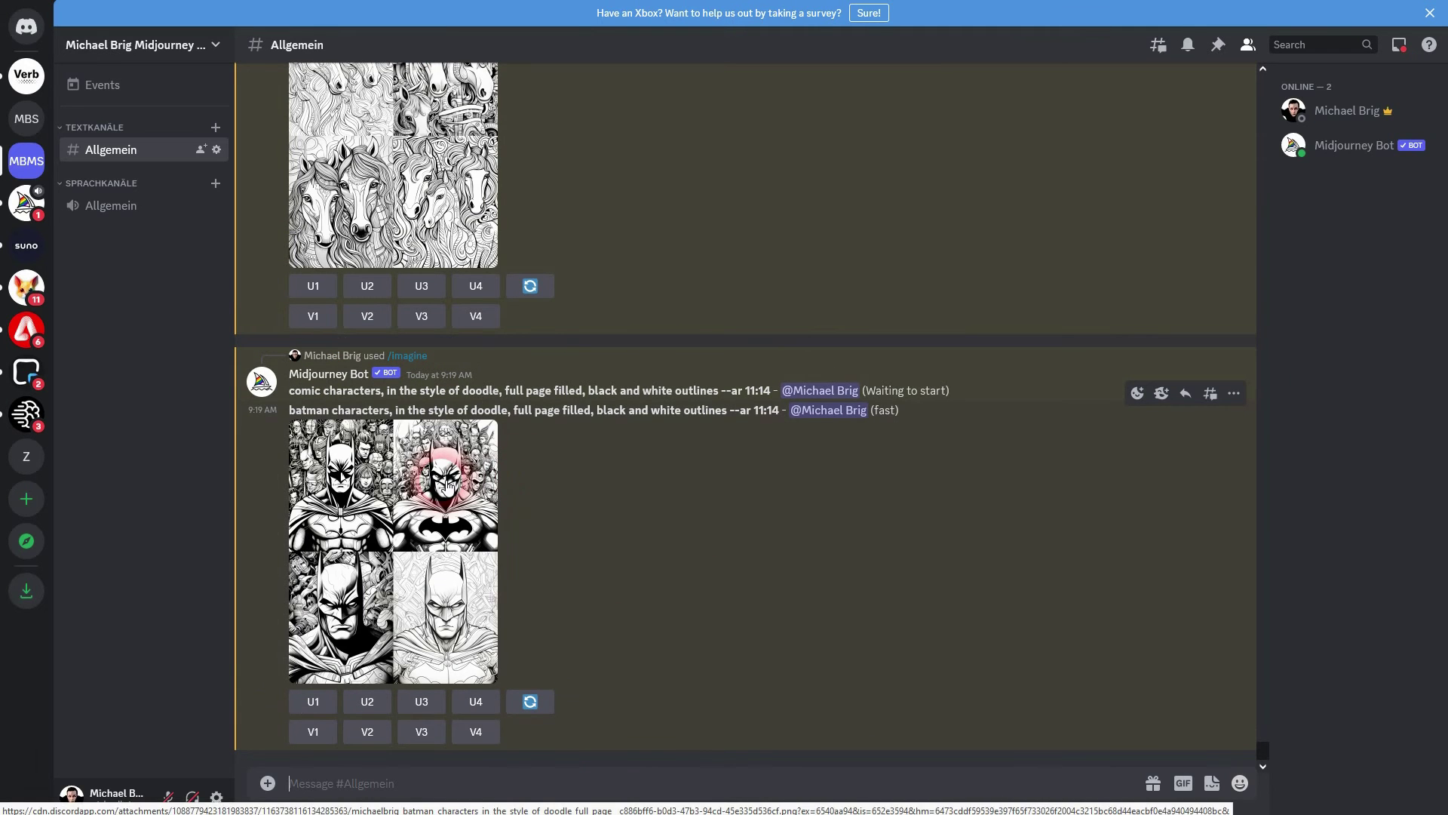
click(436, 464)
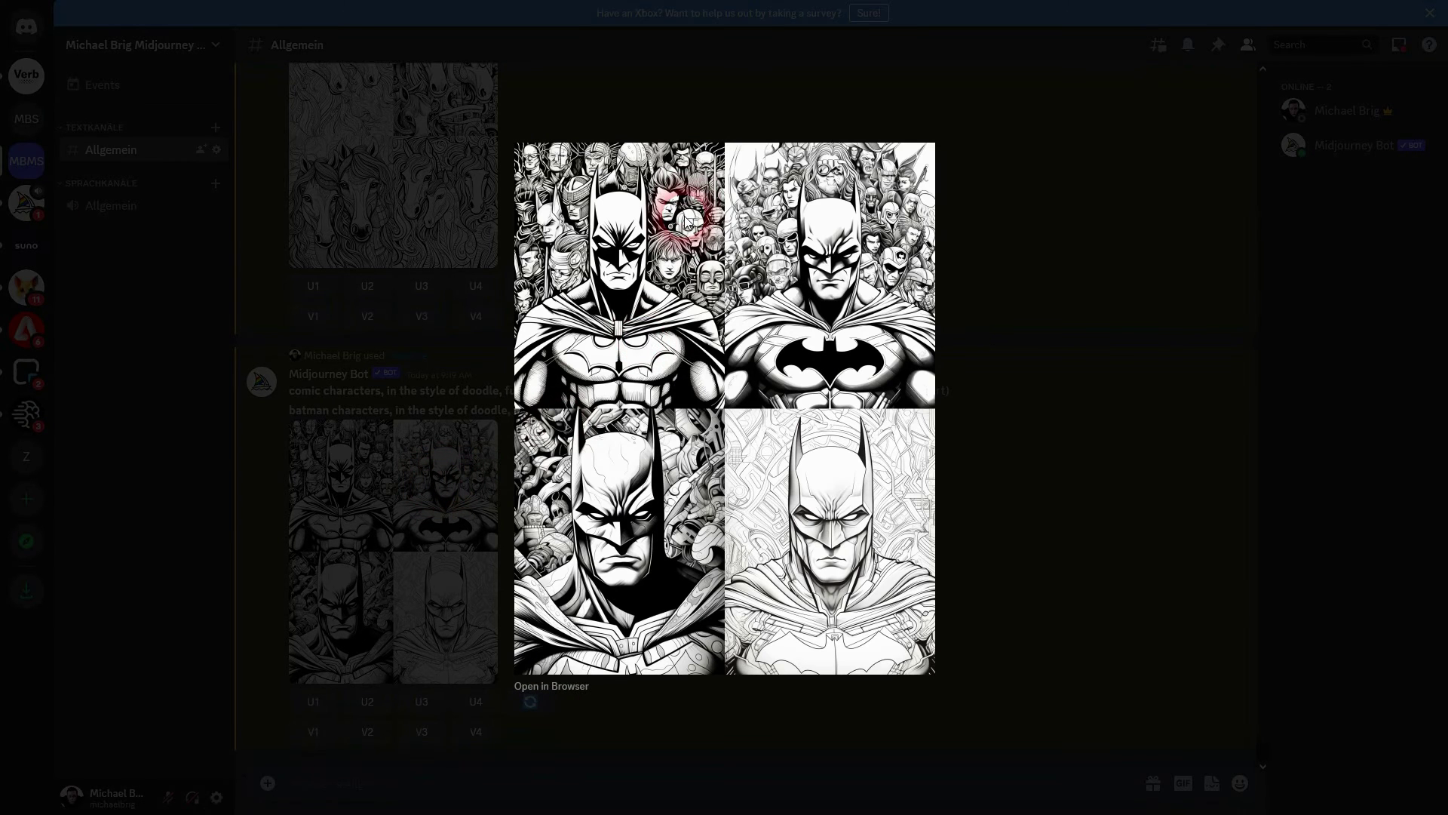
click(1020, 482)
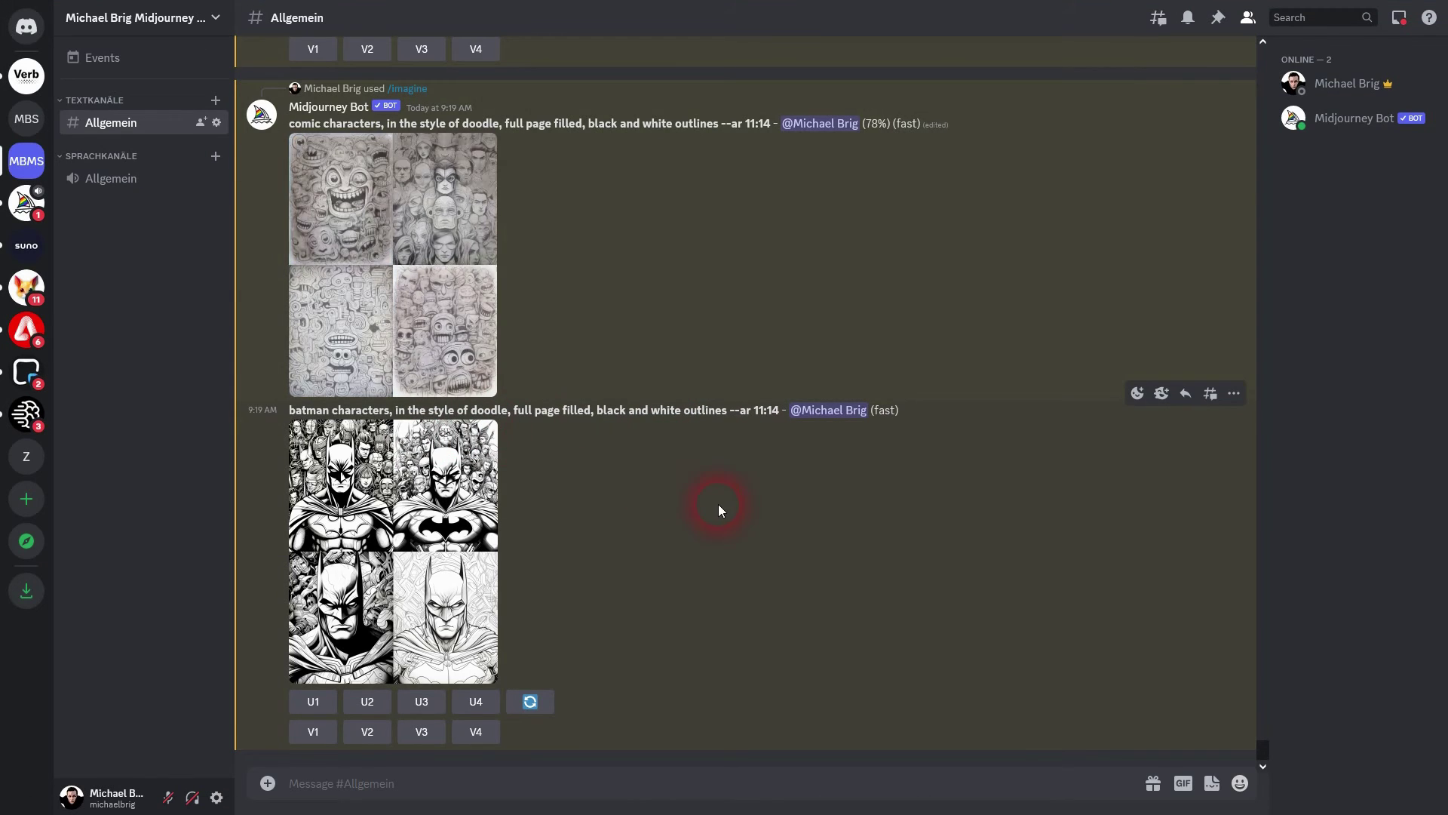
click(386, 519)
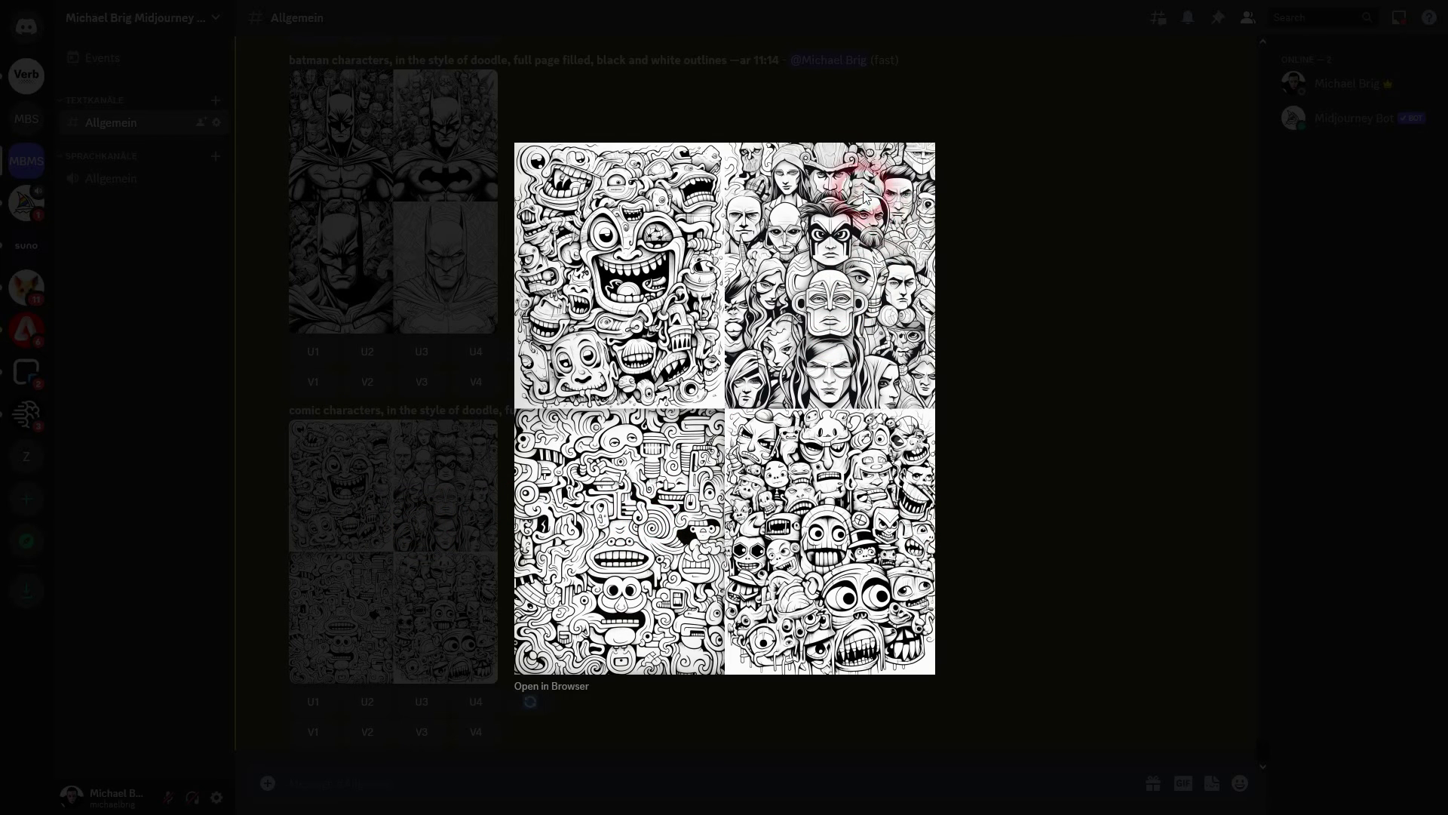
click(1030, 467)
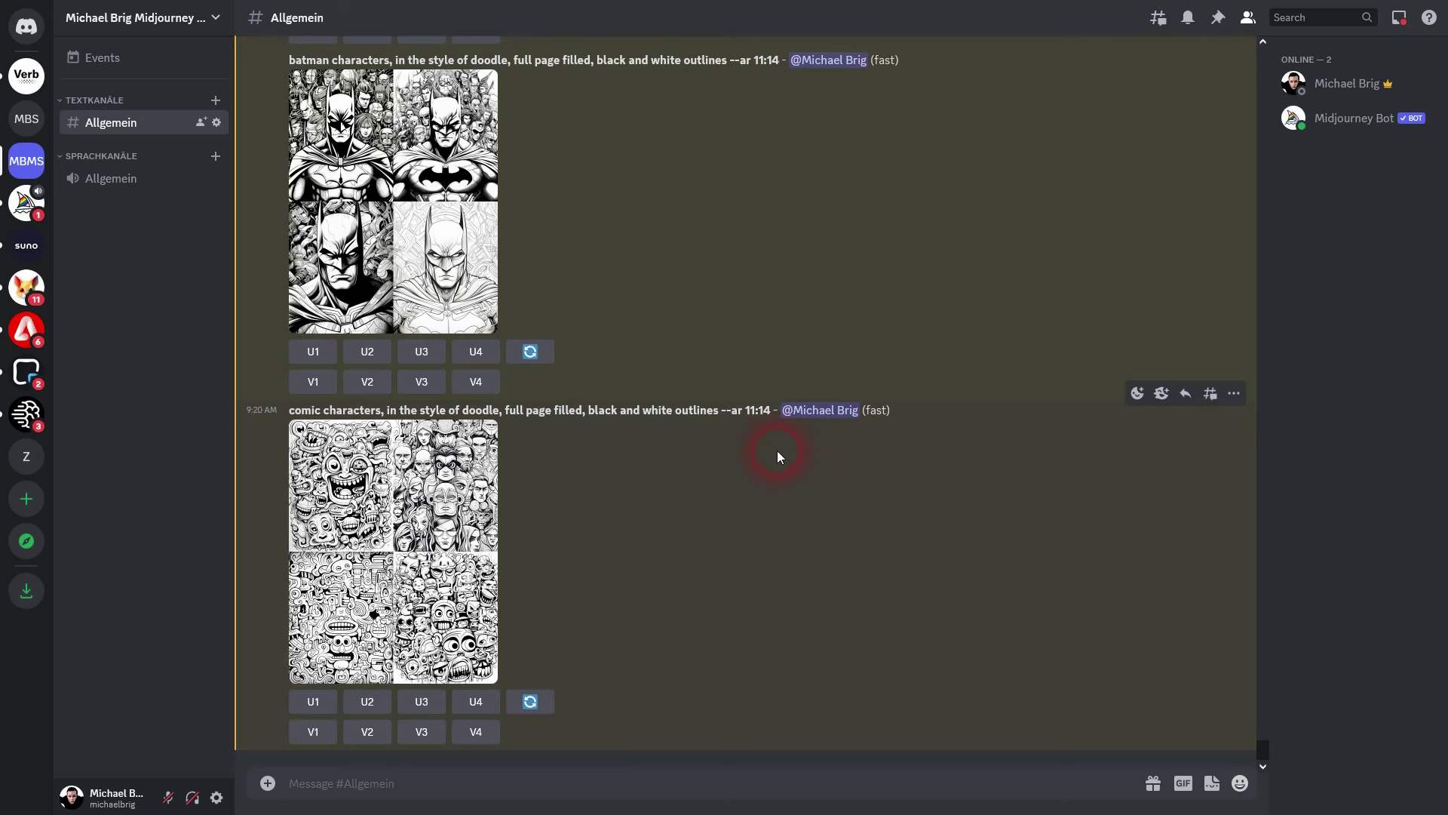
scroll(790, 457, up, 10)
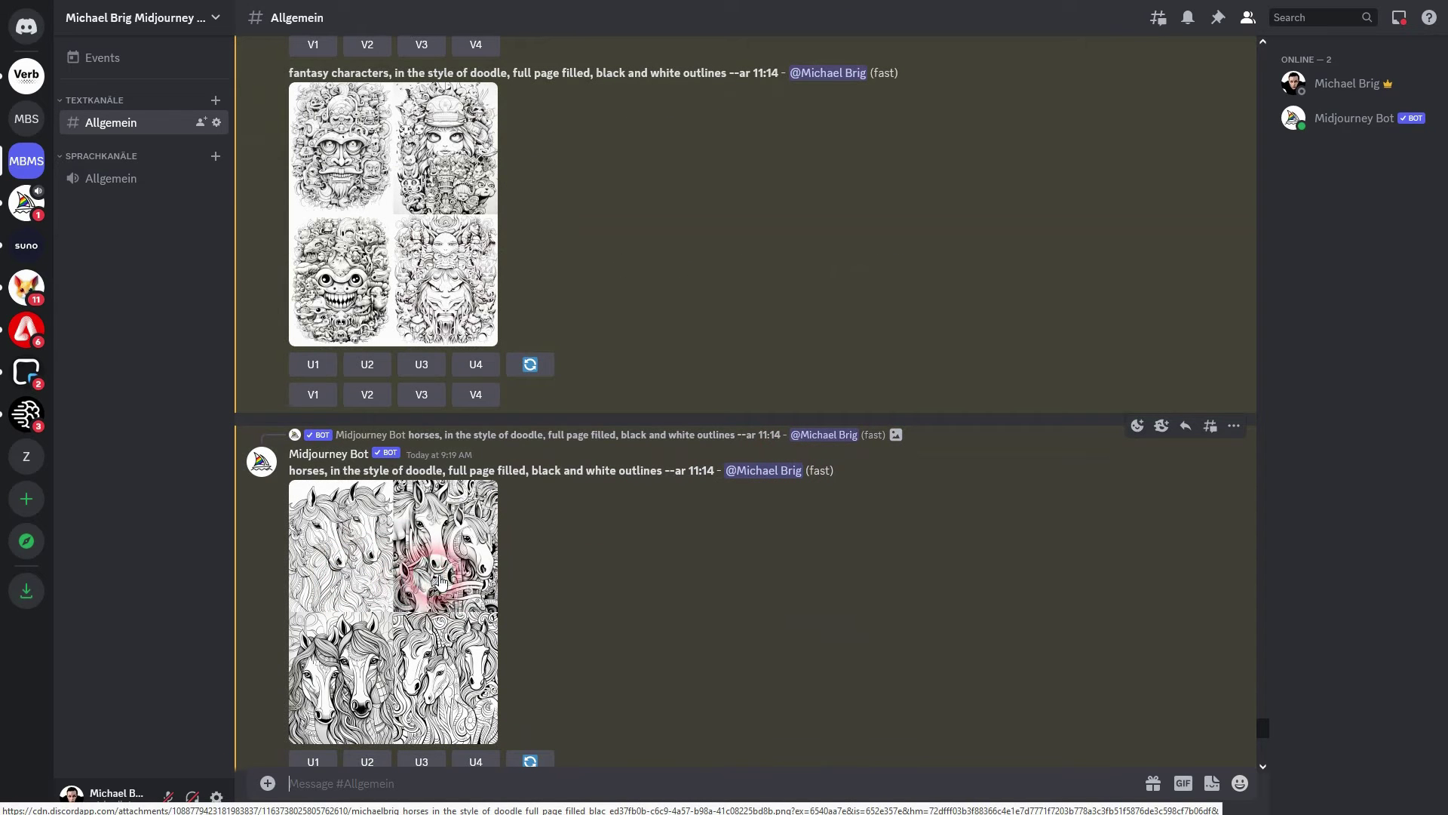
double_click(305, 471)
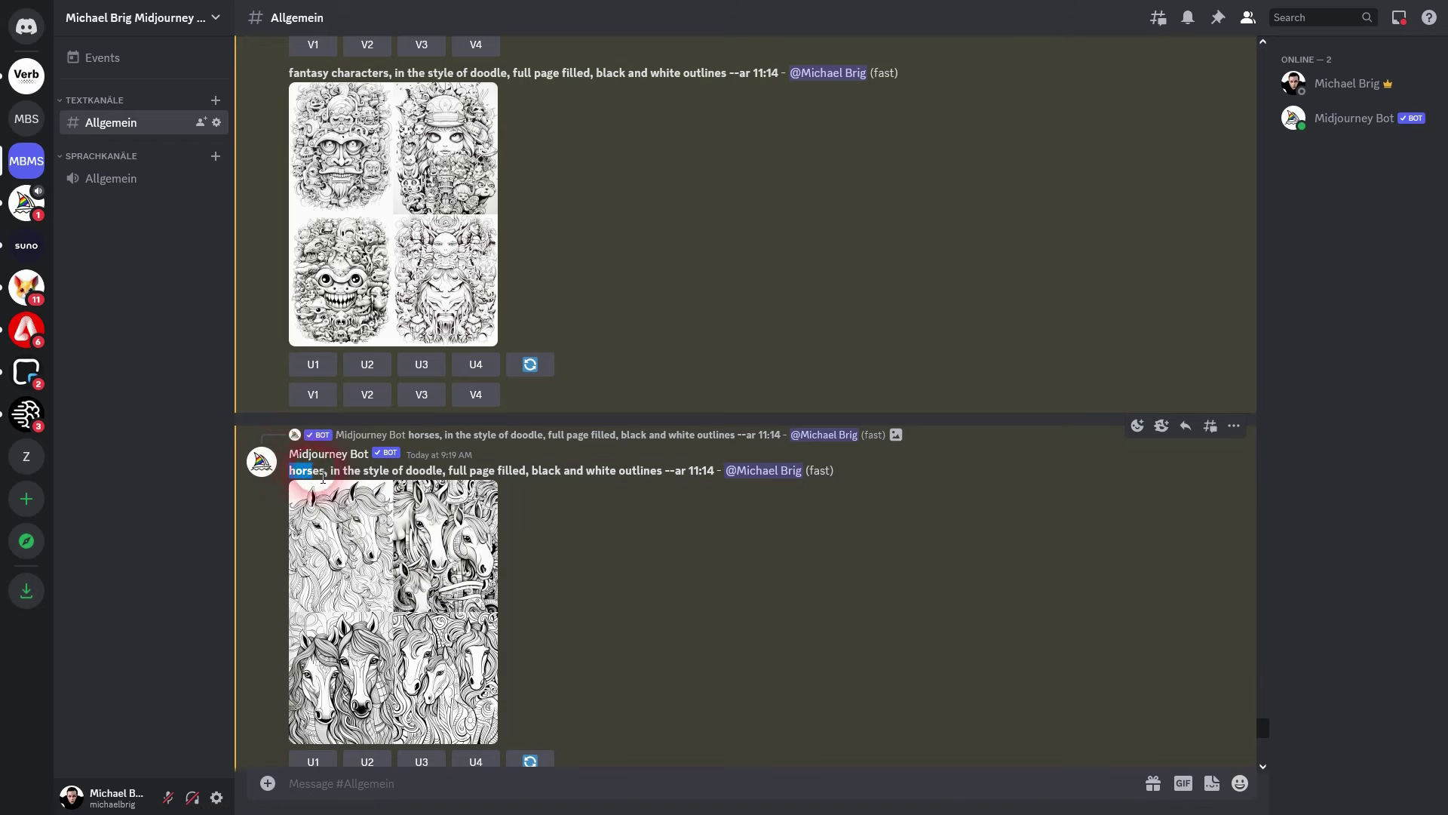
scroll(592, 550, up, 6)
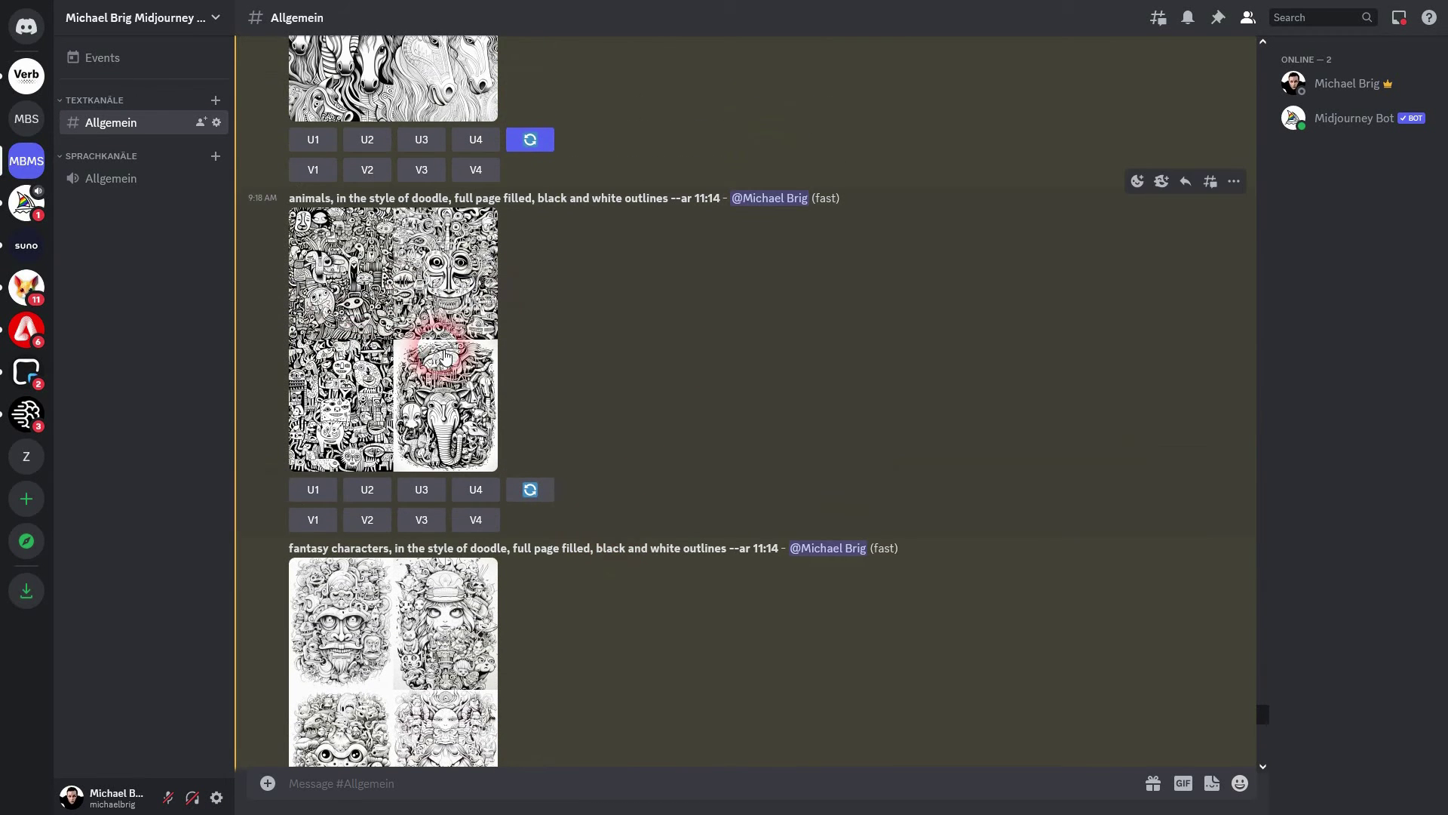
double_click(295, 197)
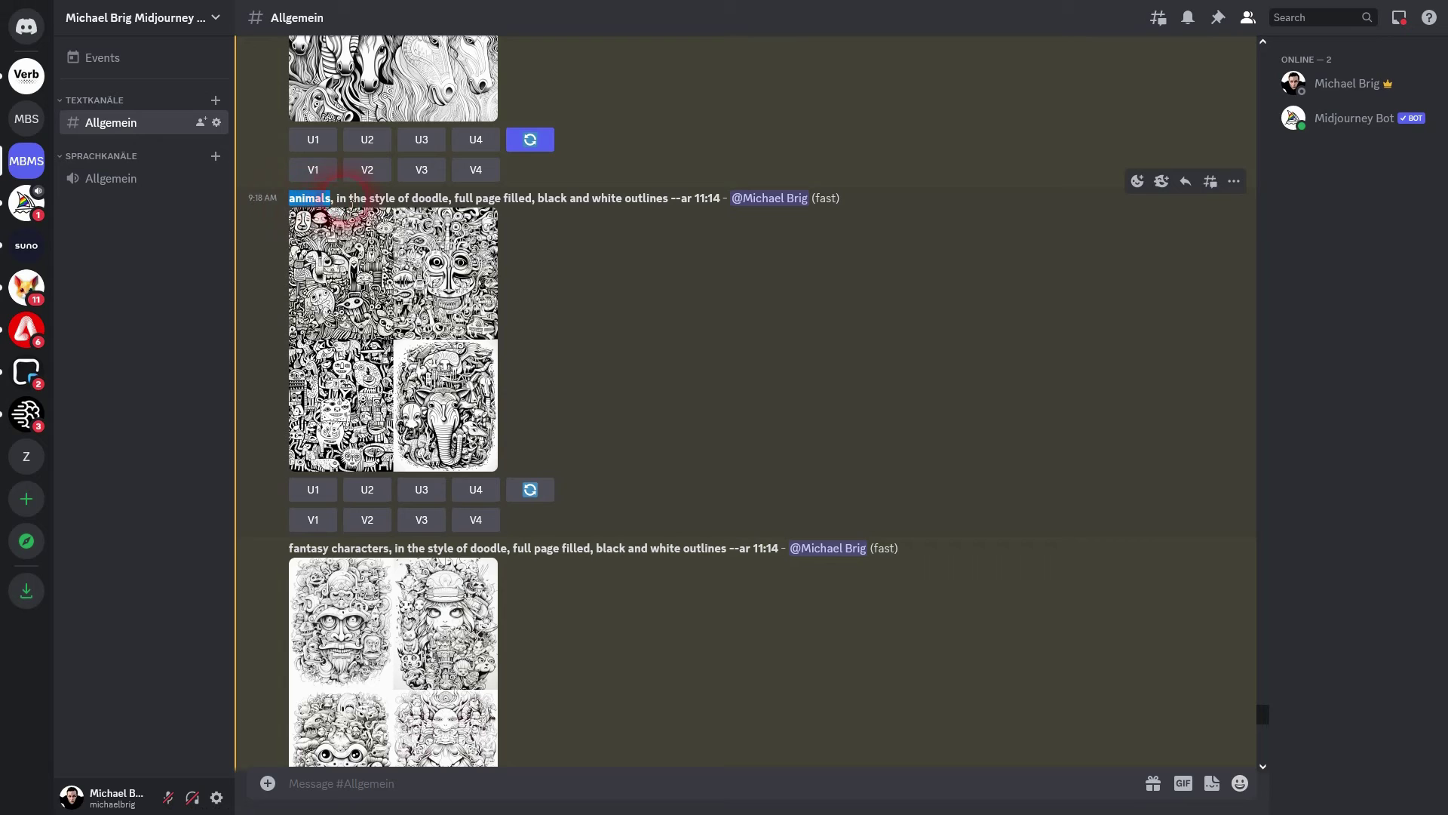
click(341, 201)
drag(335, 199, 722, 201)
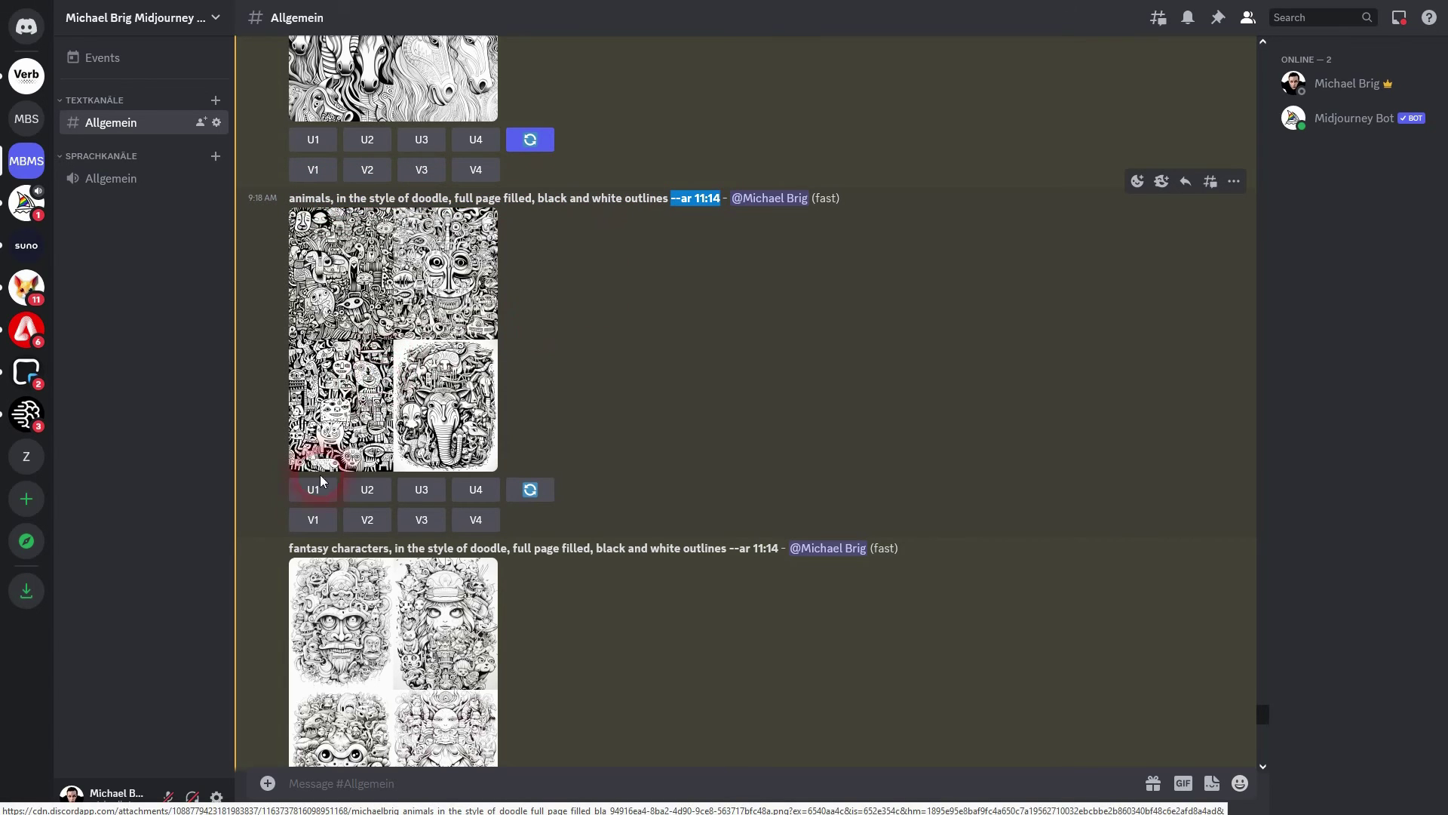
Upscale image 2 (U2) of the animals grid and open the upscaled result enlarged
click(368, 490)
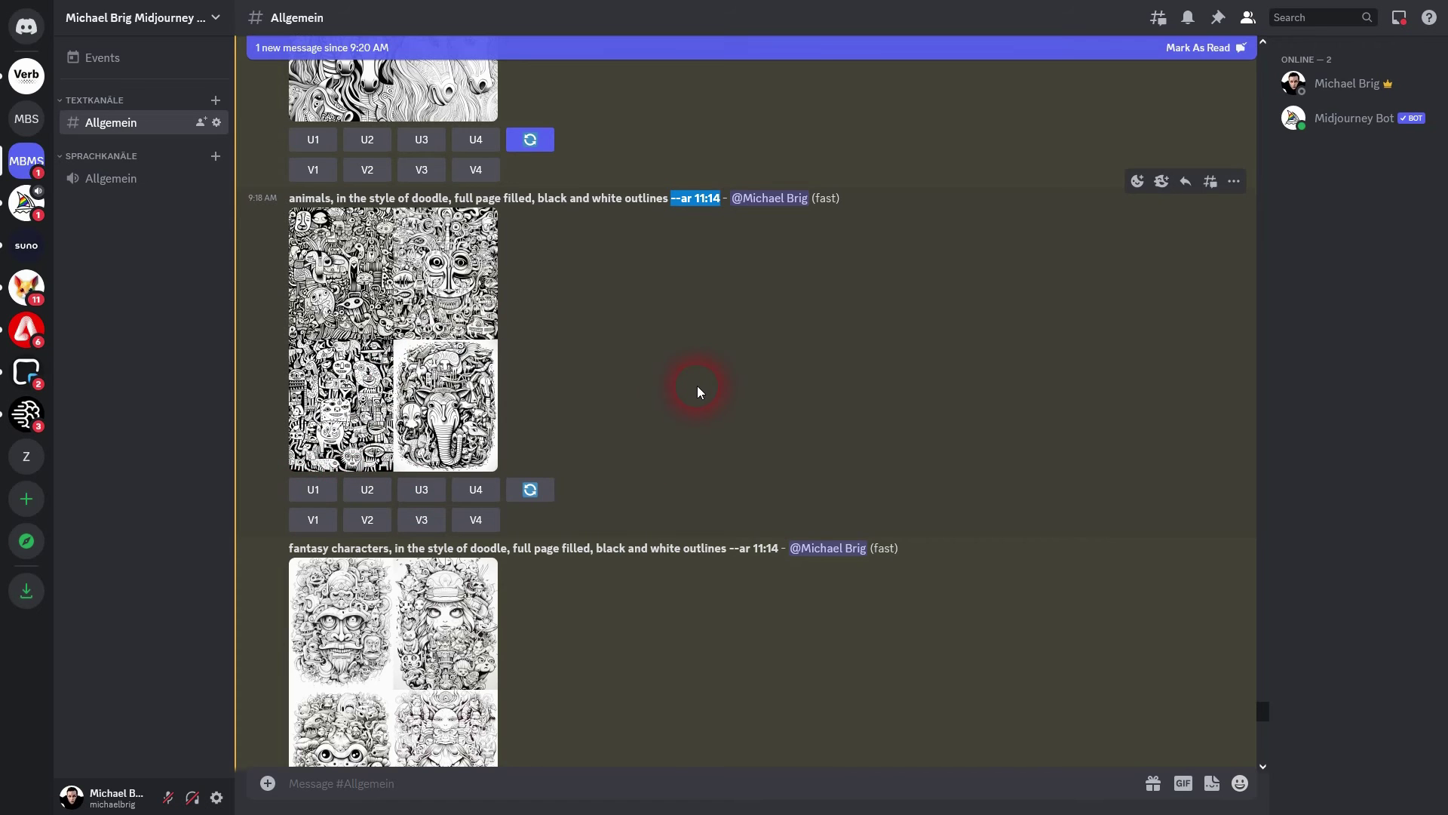
scroll(691, 383, down, 10)
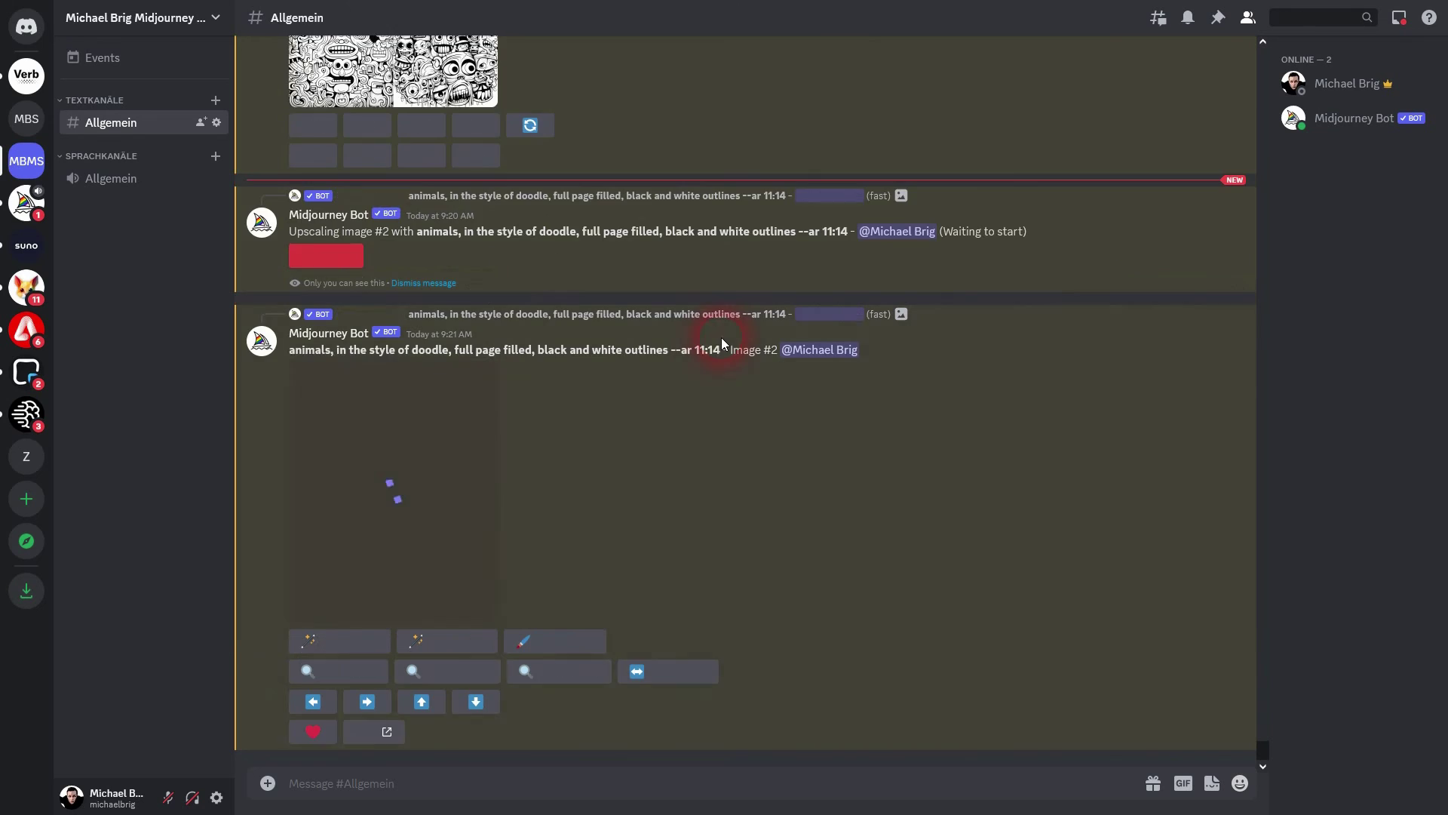
click(400, 513)
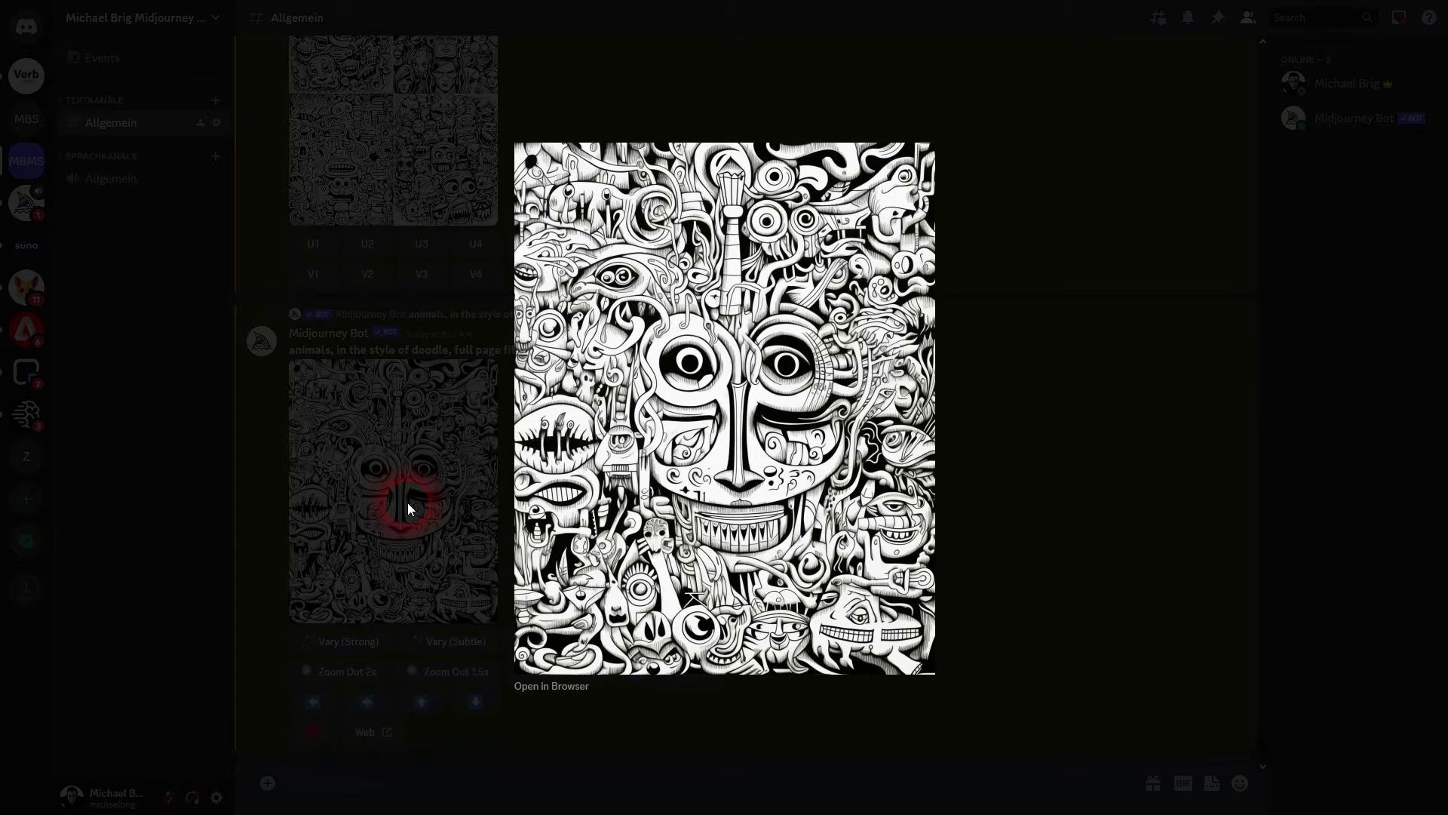